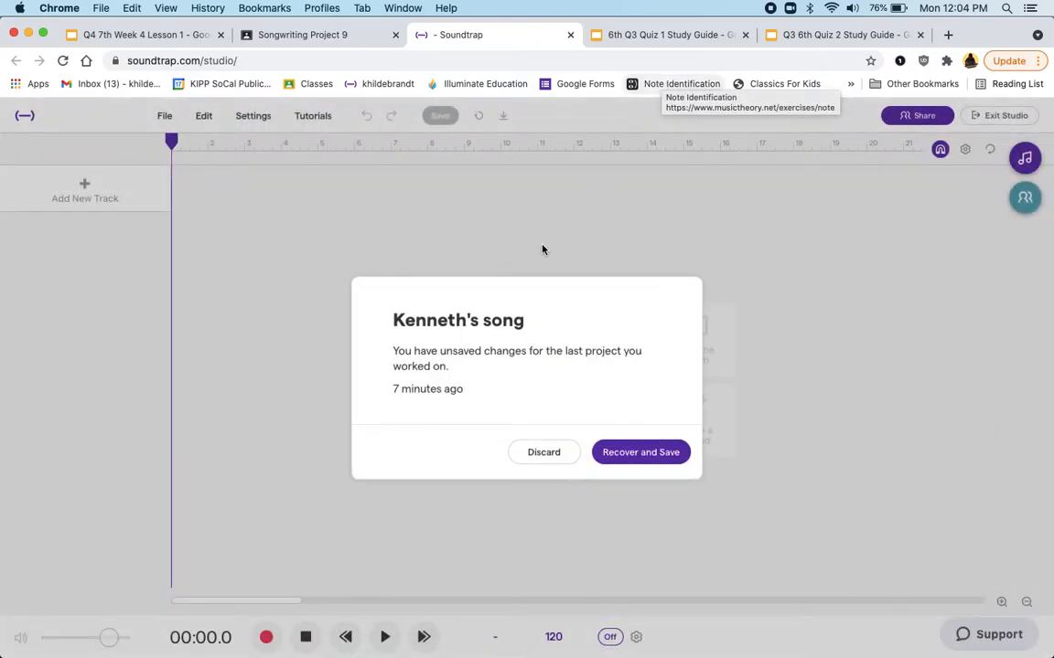
Discard the recovered unsaved changes, rename the assignment project as Country Song and save it
{"action": "left_click", "coordinate": [543, 455]}
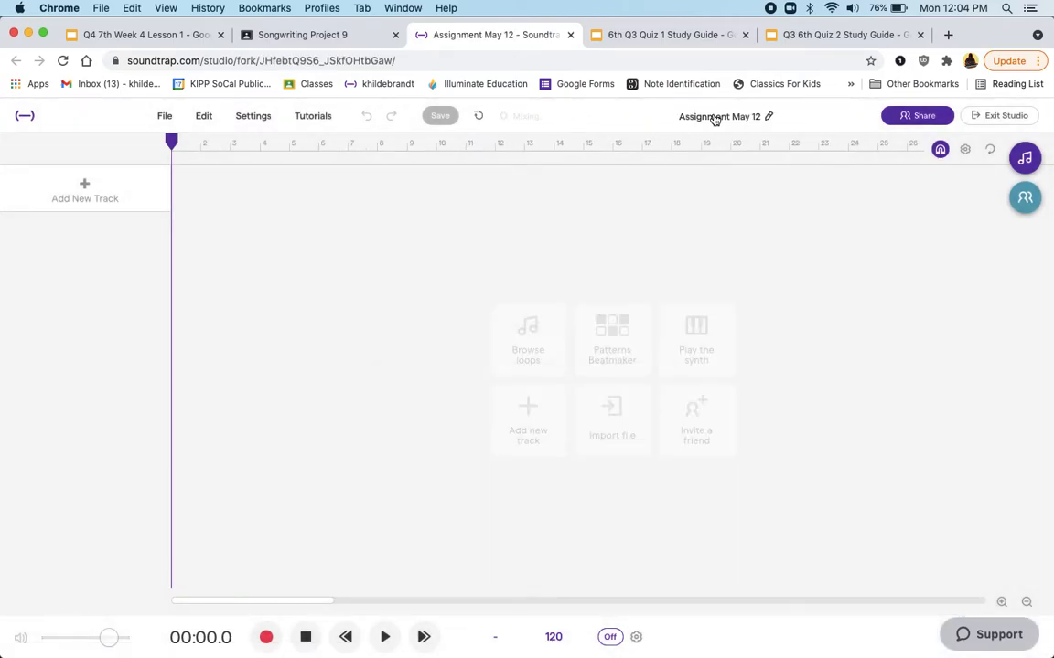
{"action": "left_click", "coordinate": [714, 118]}
{"action": "type", "text": "Countr"}
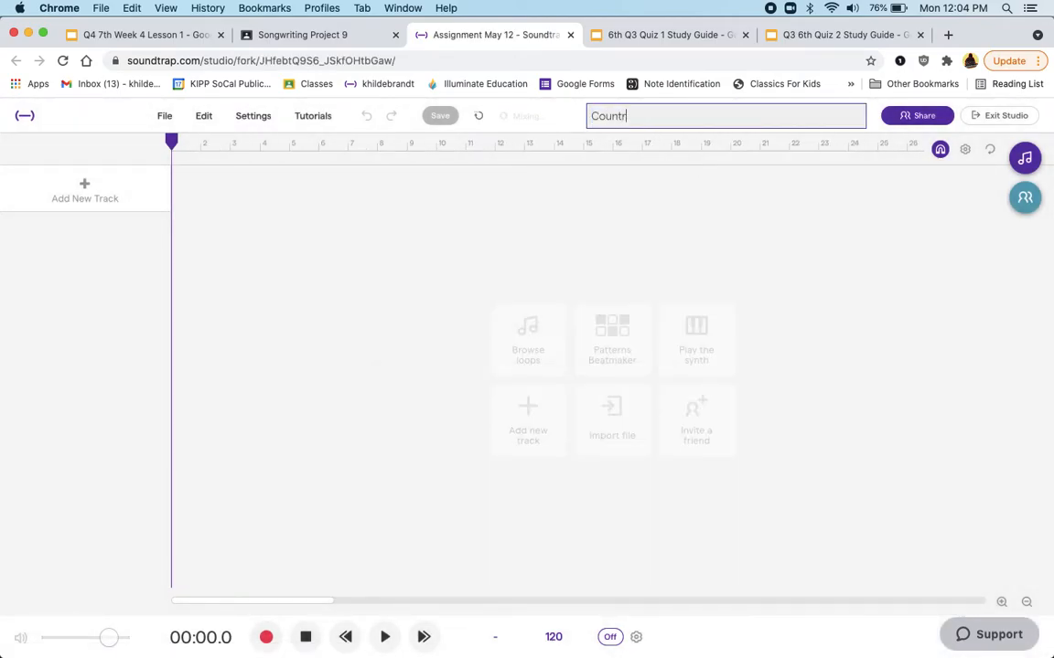
{"action": "key", "text": "Return"}
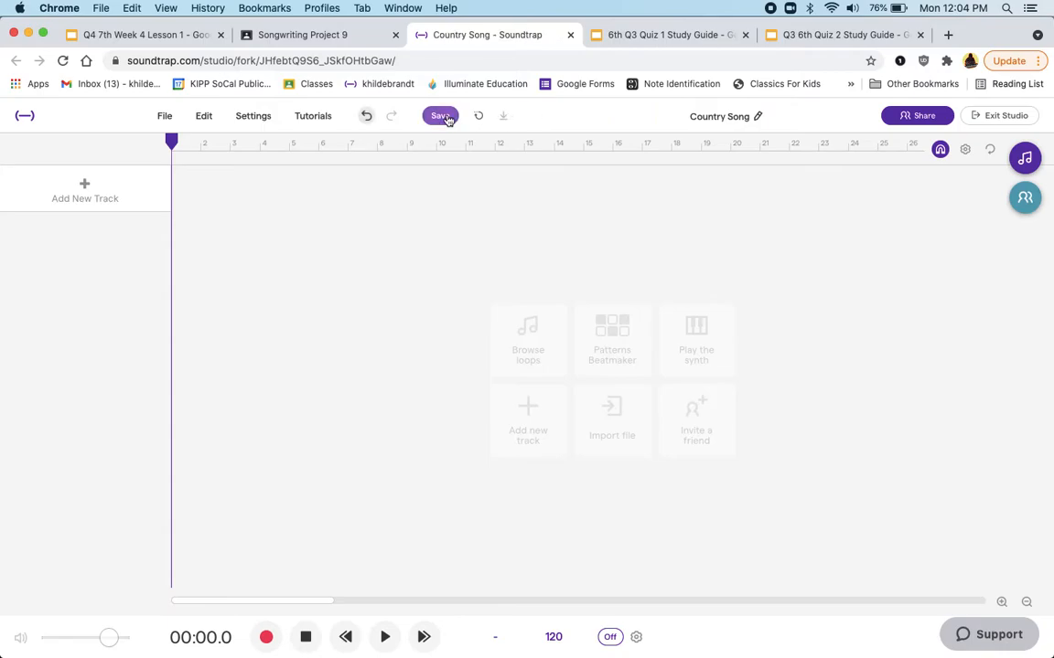
{"action": "left_click", "coordinate": [440, 116]}
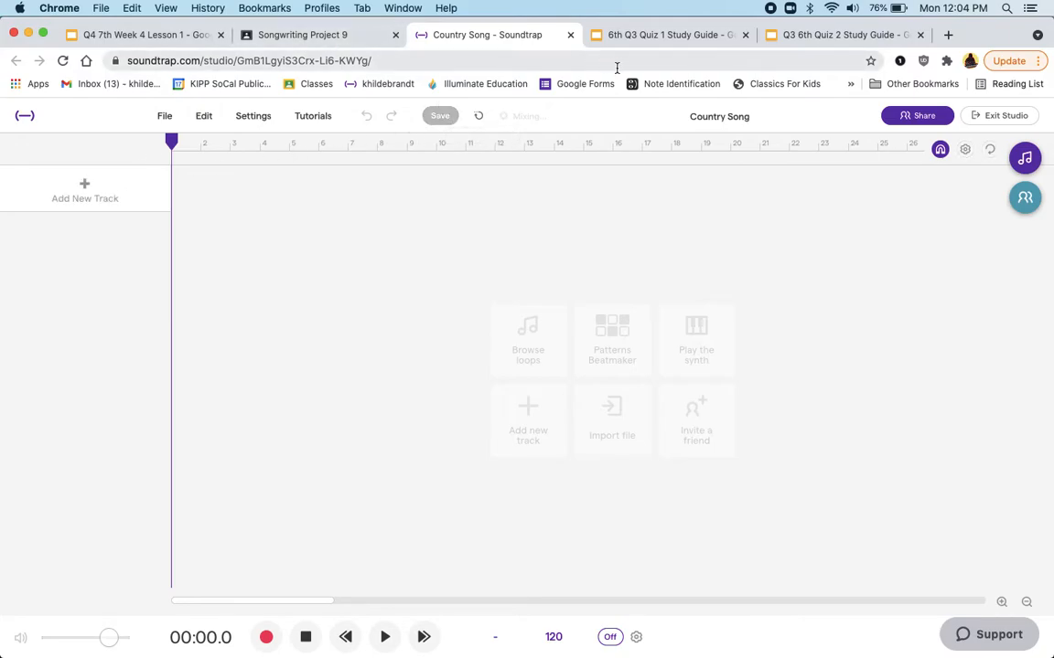
Add a new drum track using the Patterns Beatmaker
{"action": "left_click", "coordinate": [108, 195]}
{"action": "key", "text": "Escape"}
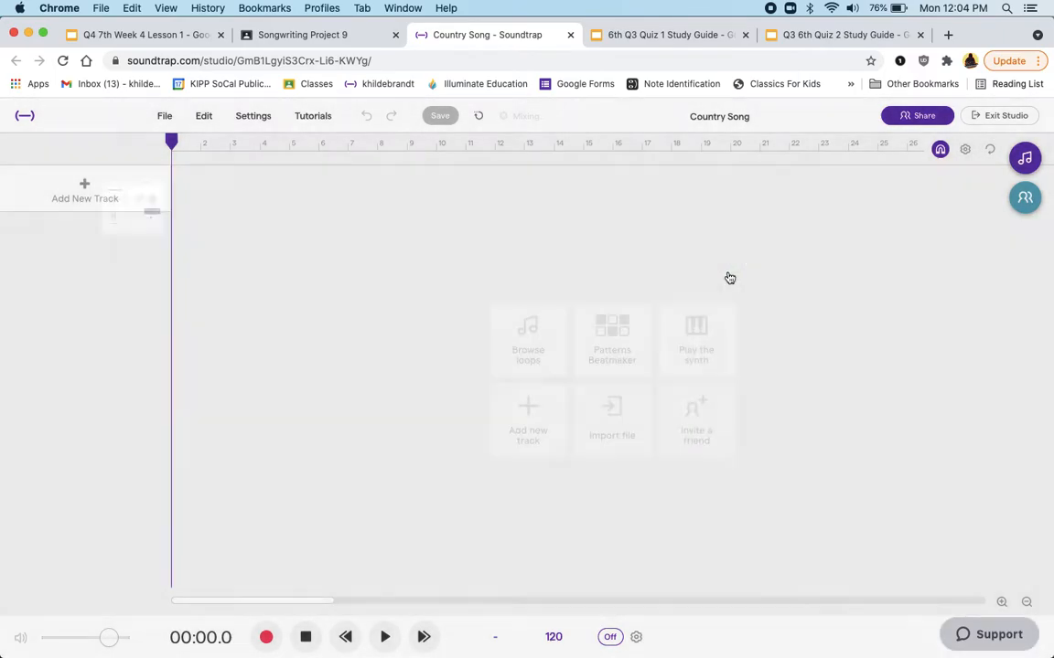
{"action": "left_click", "coordinate": [629, 322]}
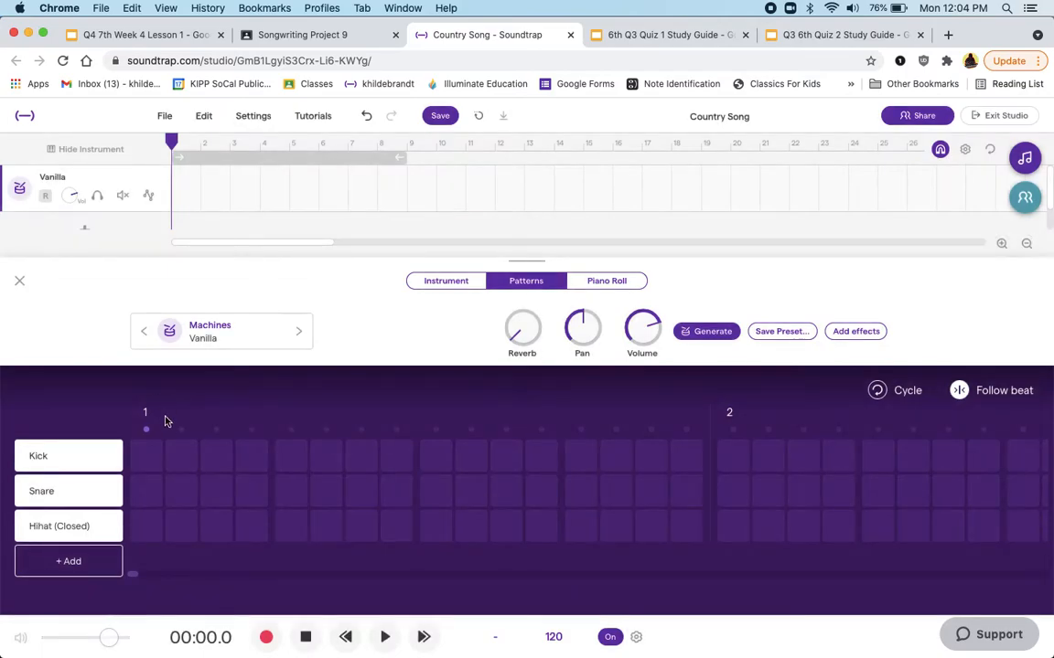
Enter kicks on steps 1, 4, 7, 11 and 13 of bar 1 and fill its closed hi-hat row
{"action": "left_click", "coordinate": [151, 455]}
{"action": "left_click", "coordinate": [253, 455]}
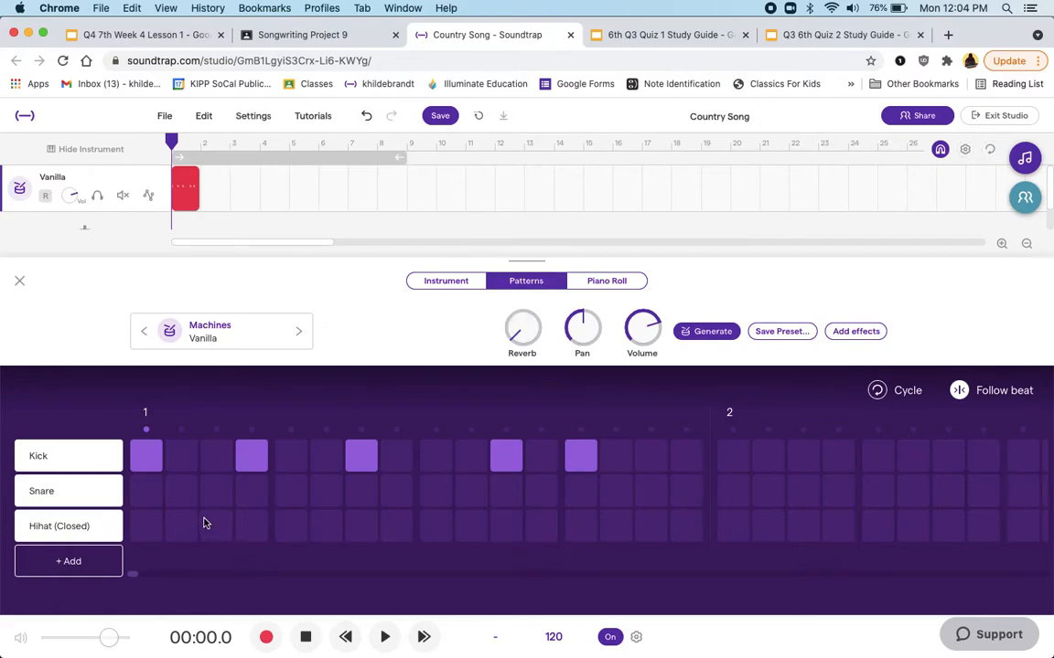
{"action": "left_click_drag", "start_coordinate": [150, 531], "coordinate": [716, 522]}
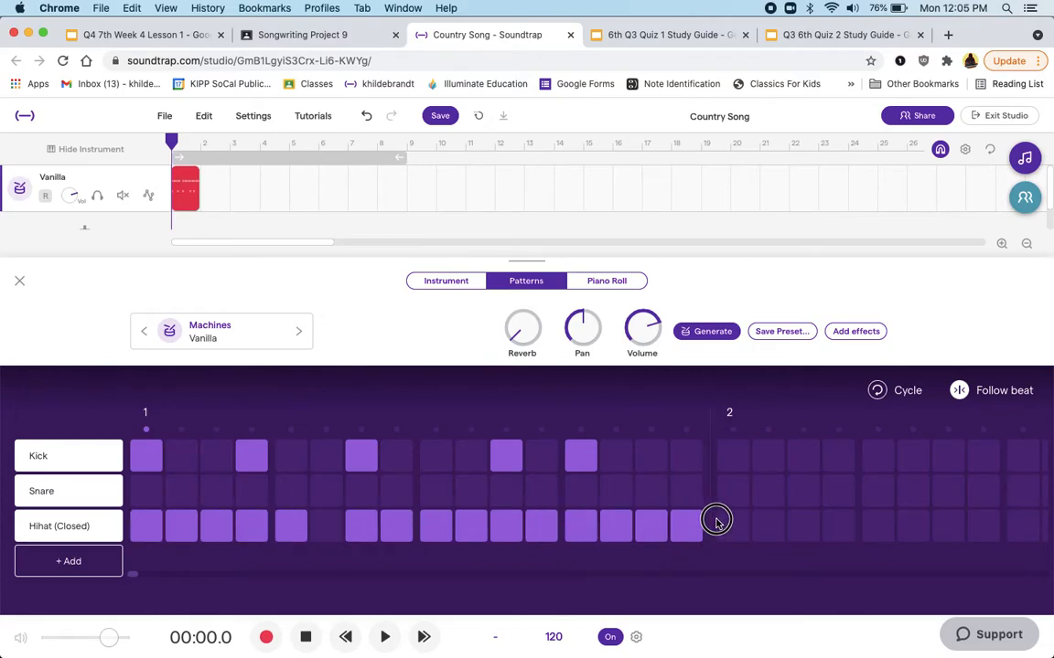
Move the hits on steps 4, 7 and 13 from kick to snare and fill the missing closed hi-hat on step 6
{"action": "left_click", "coordinate": [372, 460]}
{"action": "left_click", "coordinate": [248, 454]}
{"action": "left_click", "coordinate": [251, 491]}
{"action": "left_click", "coordinate": [361, 491]}
{"action": "left_click", "coordinate": [573, 459]}
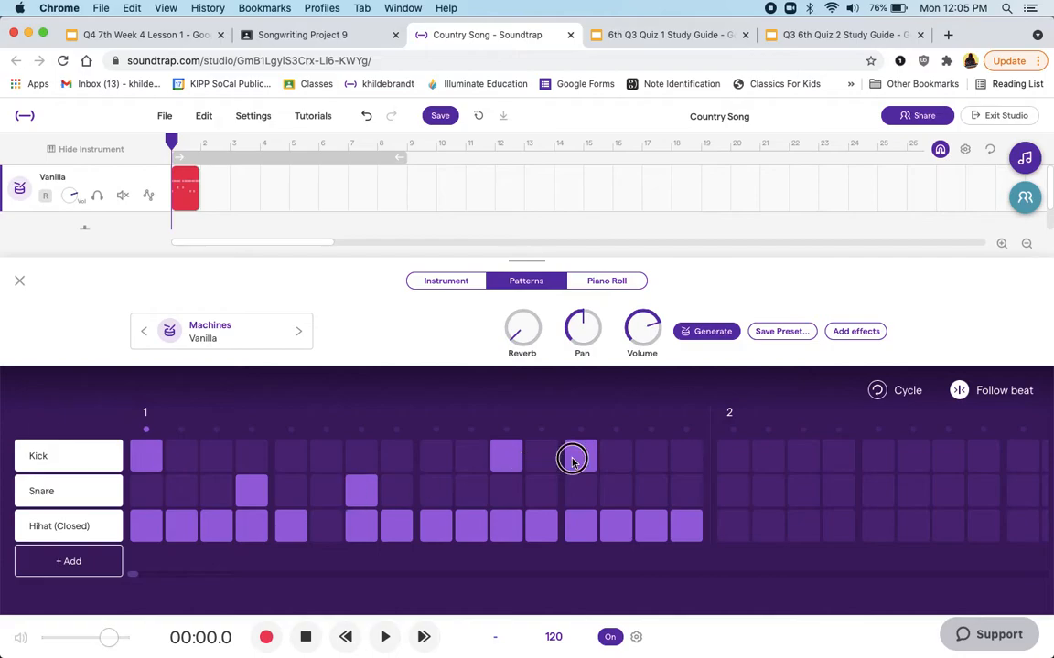
{"action": "left_click", "coordinate": [572, 459]}
{"action": "left_click", "coordinate": [586, 494]}
{"action": "left_click", "coordinate": [437, 528]}
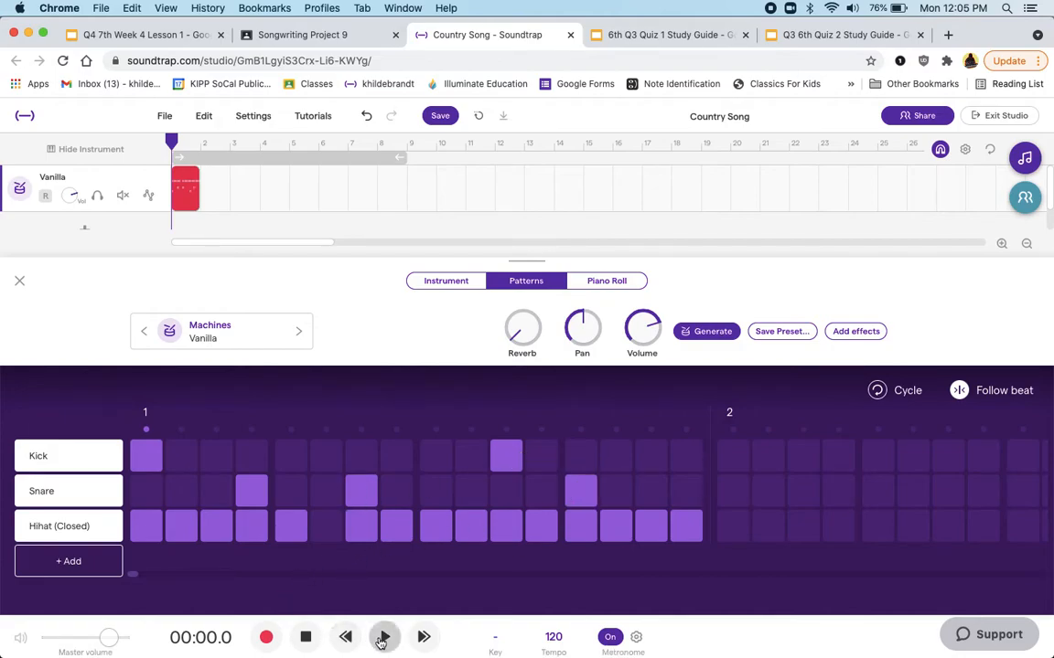
Play back the beat, shorten the loop region to bar 1 and listen to it with looping on
{"action": "left_click", "coordinate": [385, 639]}
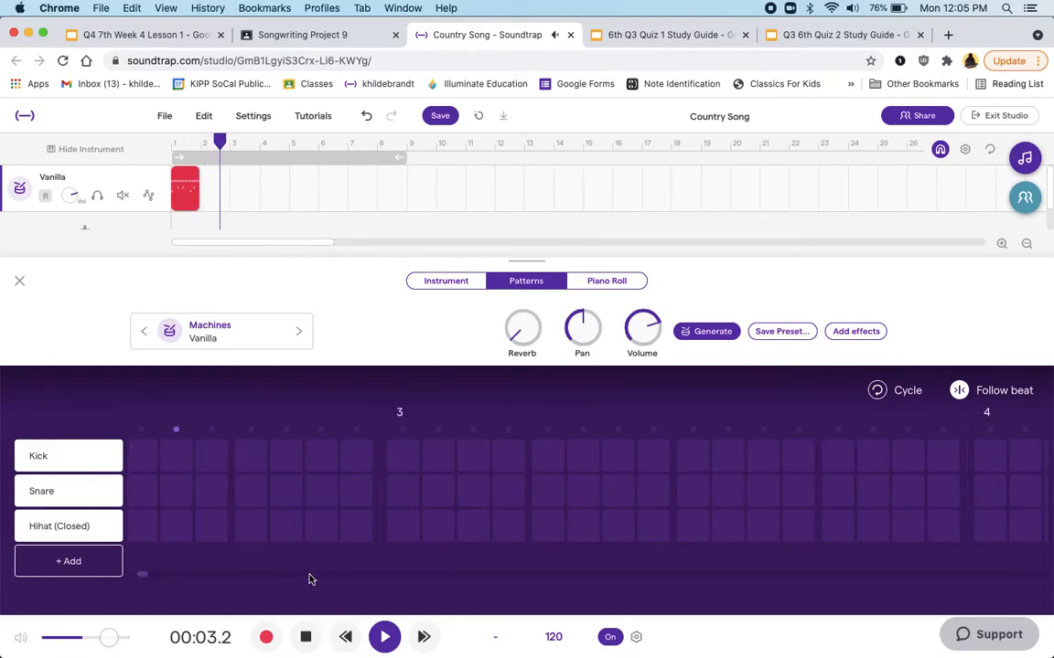
{"action": "left_click", "coordinate": [308, 637]}
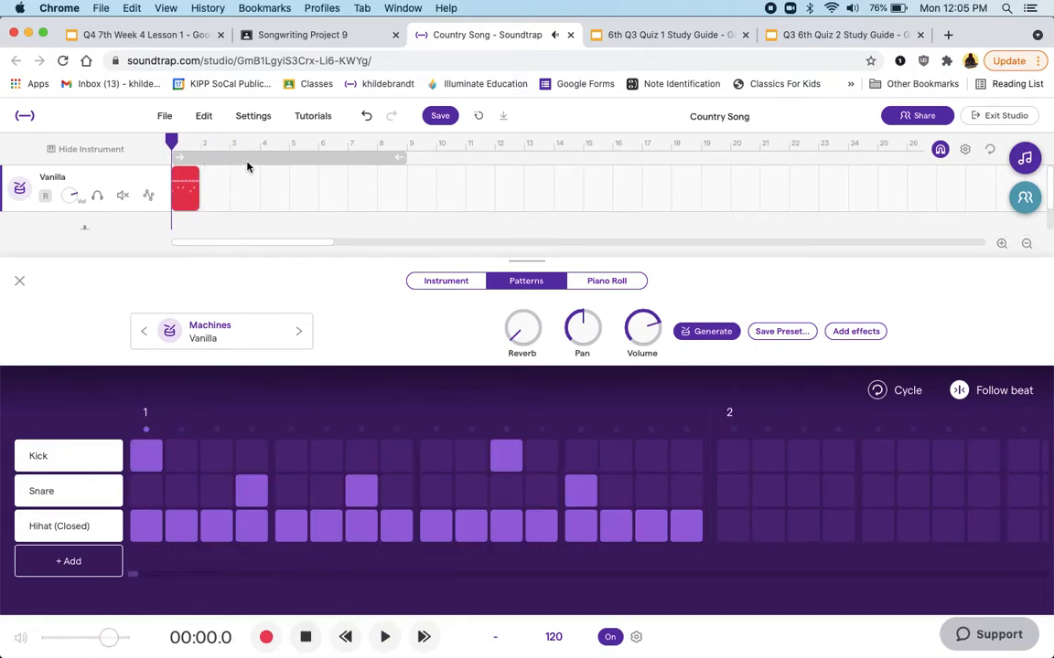
{"action": "left_click_drag", "start_coordinate": [402, 158], "coordinate": [197, 158]}
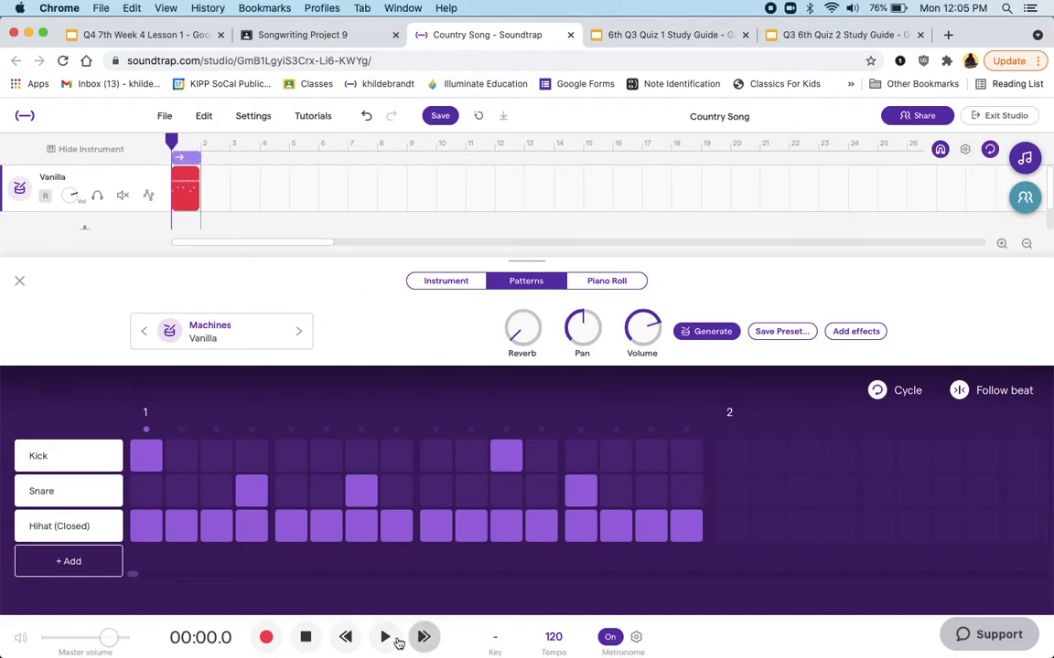
{"action": "left_click", "coordinate": [385, 637]}
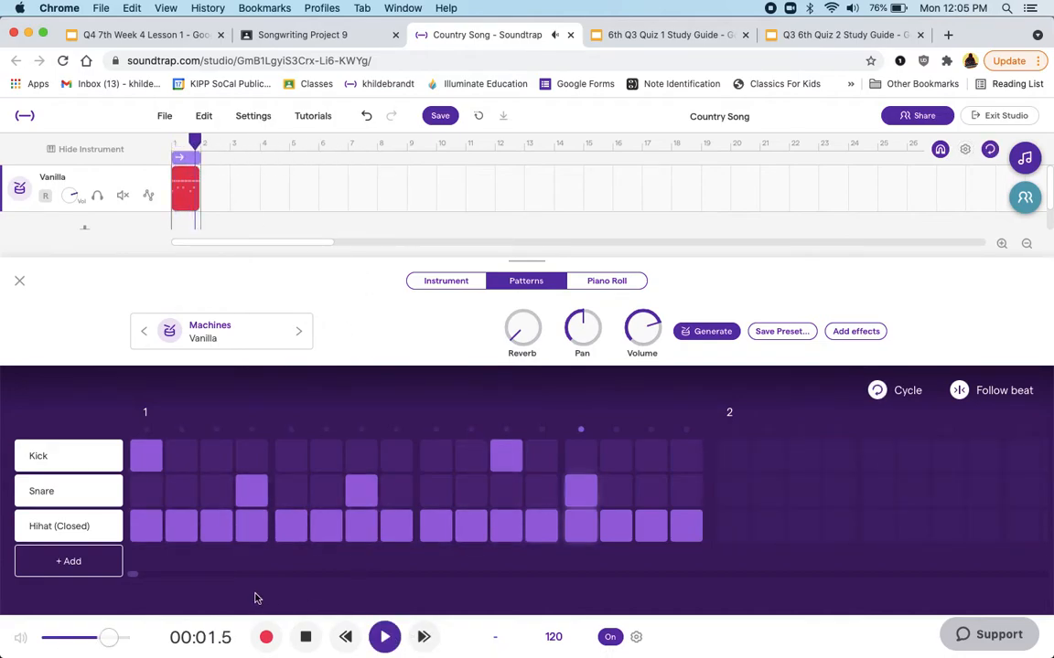
{"action": "left_click", "coordinate": [303, 637]}
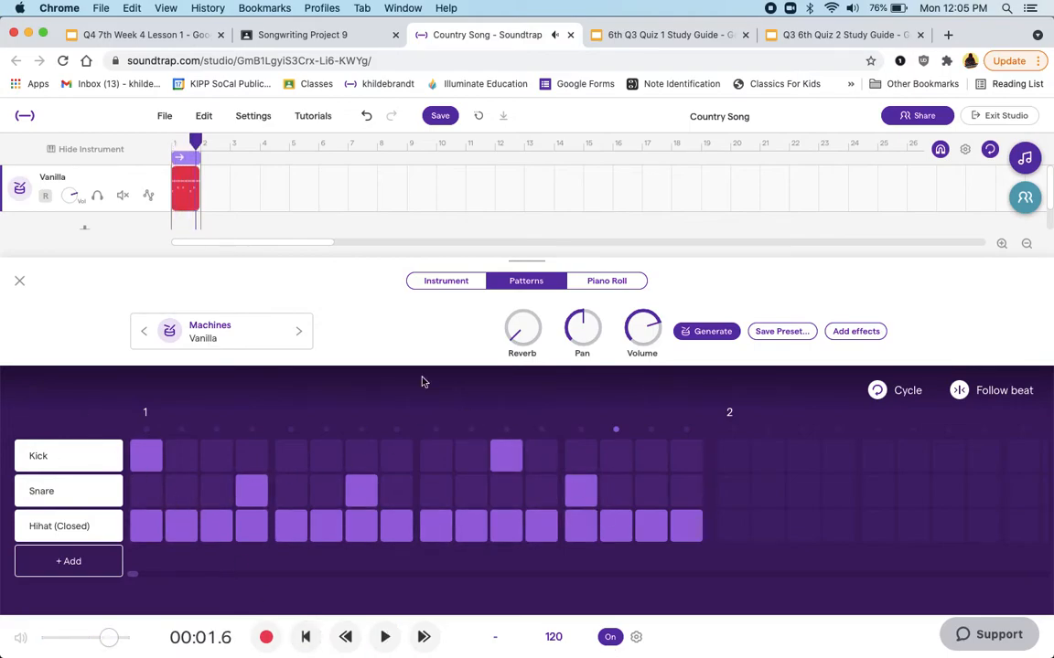
Change the drum track's instrument preset to Latin Kit from the drum kits and play the beat with it
{"action": "left_click", "coordinate": [229, 328]}
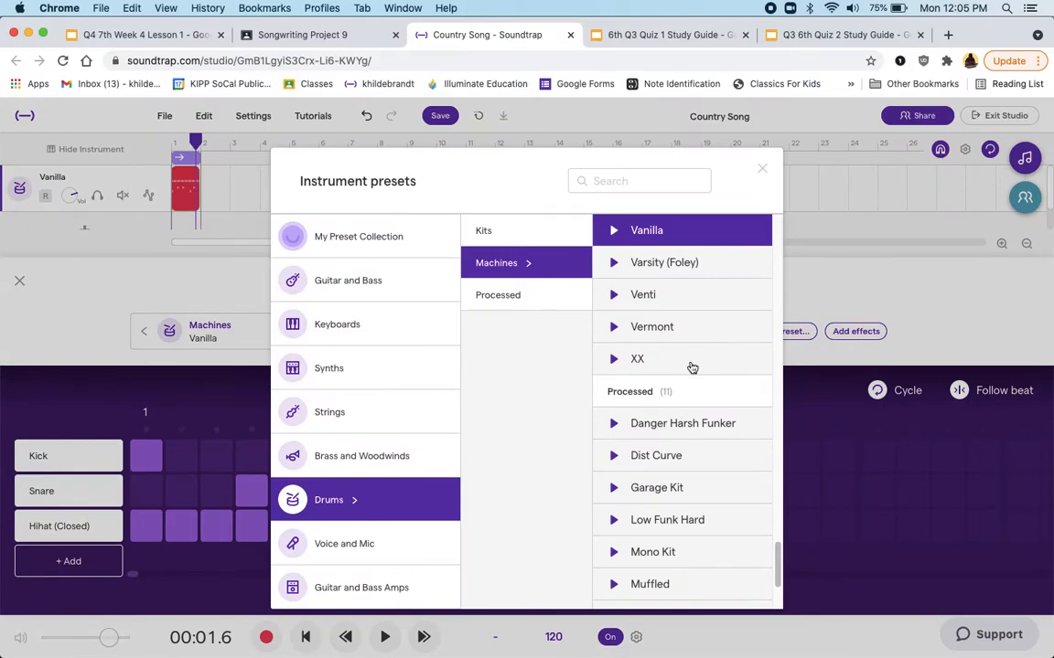
{"action": "scroll", "coordinate": [692, 368], "scroll_direction": "down", "scroll_amount": 3}
{"action": "scroll", "coordinate": [722, 430], "scroll_direction": "up", "scroll_amount": 10}
{"action": "scroll", "coordinate": [720, 447], "scroll_direction": "down", "scroll_amount": 5}
{"action": "scroll", "coordinate": [720, 449], "scroll_direction": "down", "scroll_amount": 2}
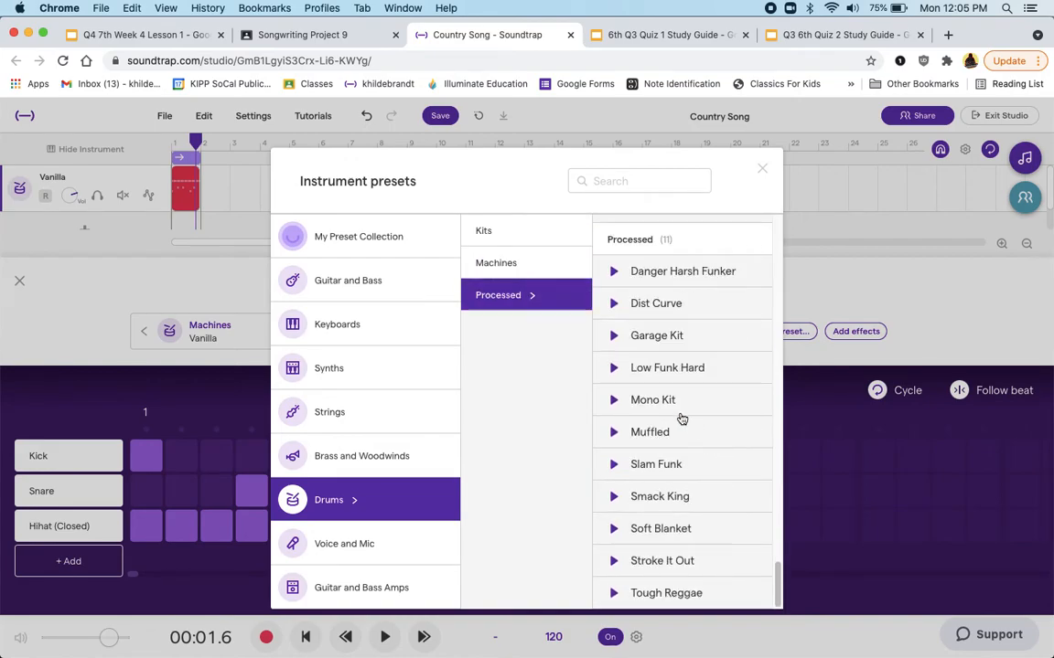
{"action": "scroll", "coordinate": [692, 427], "scroll_direction": "up", "scroll_amount": 4}
{"action": "mouse_move", "coordinate": [775, 525]}
{"action": "left_mouse_down"}
{"action": "mouse_move", "coordinate": [768, 592]}
{"action": "mouse_move", "coordinate": [759, 212]}
{"action": "mouse_move", "coordinate": [765, 263]}
{"action": "left_mouse_up"}
{"action": "left_click", "coordinate": [629, 313]}
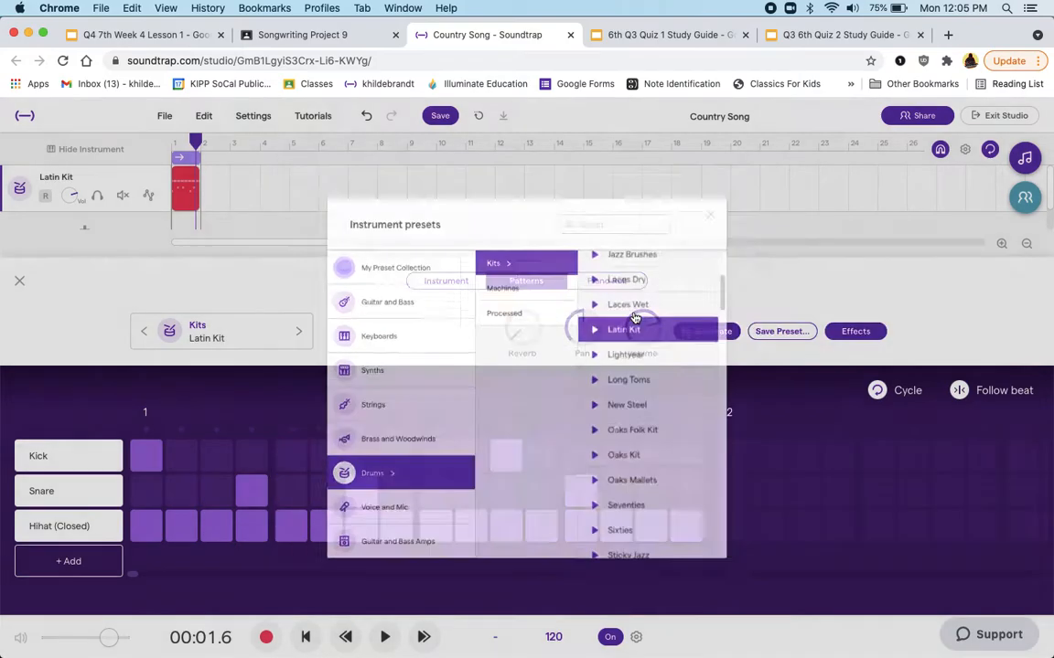
{"action": "left_click", "coordinate": [385, 638]}
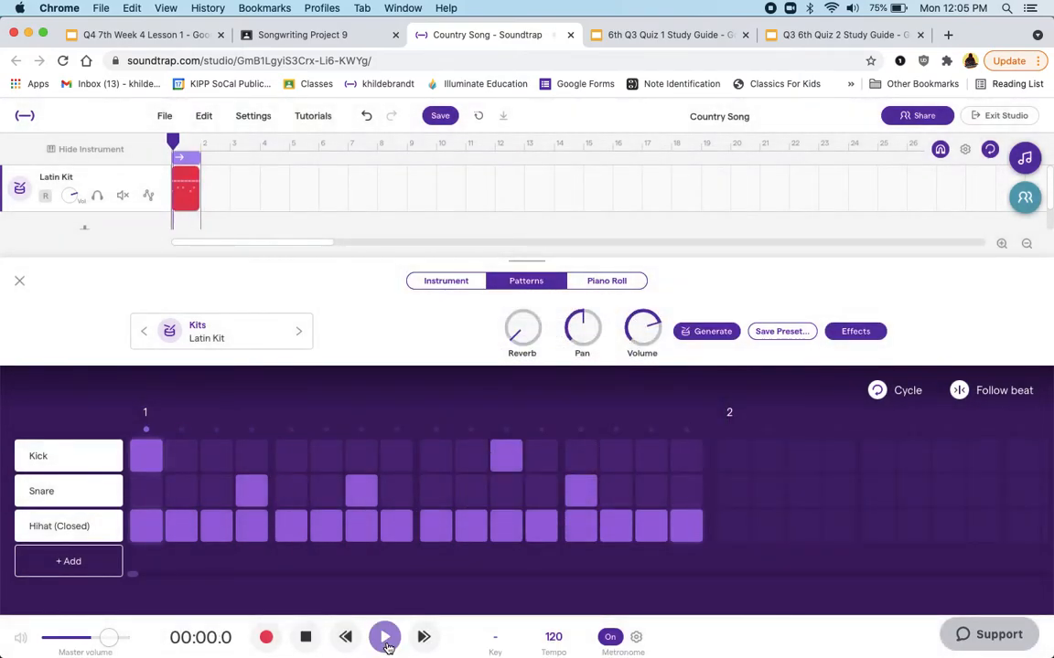
{"action": "left_click", "coordinate": [307, 636]}
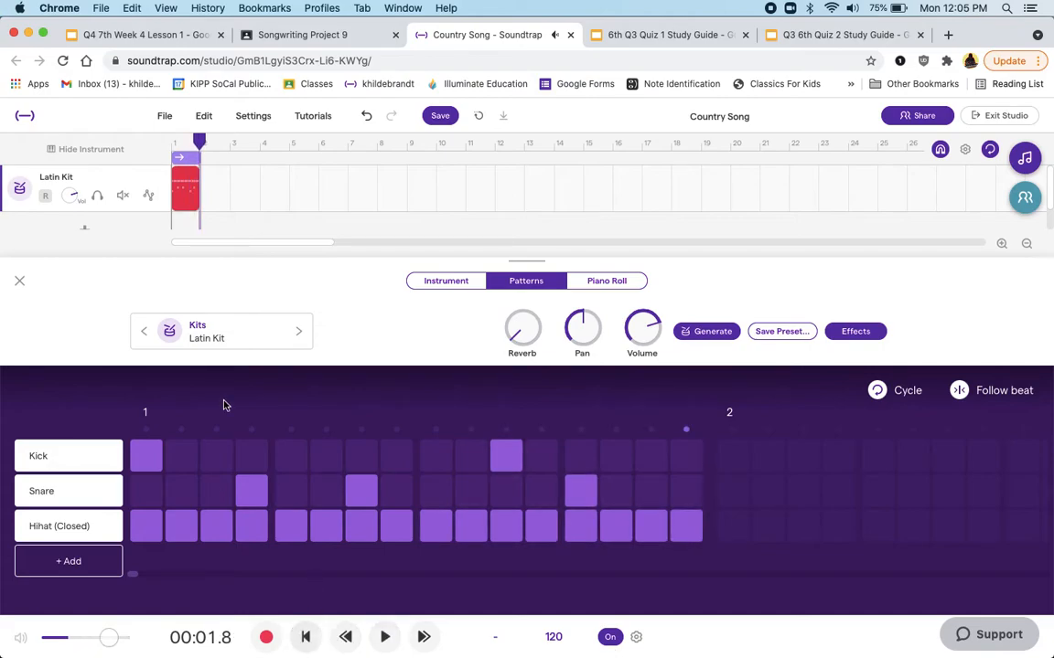
Close the pattern editor, repeat the drum clip through bar 7 and rename its track as Clave Beat - CUBA
{"action": "left_click", "coordinate": [20, 282]}
{"action": "left_click_drag", "start_coordinate": [196, 174], "coordinate": [374, 174]}
{"action": "left_click", "coordinate": [90, 177]}
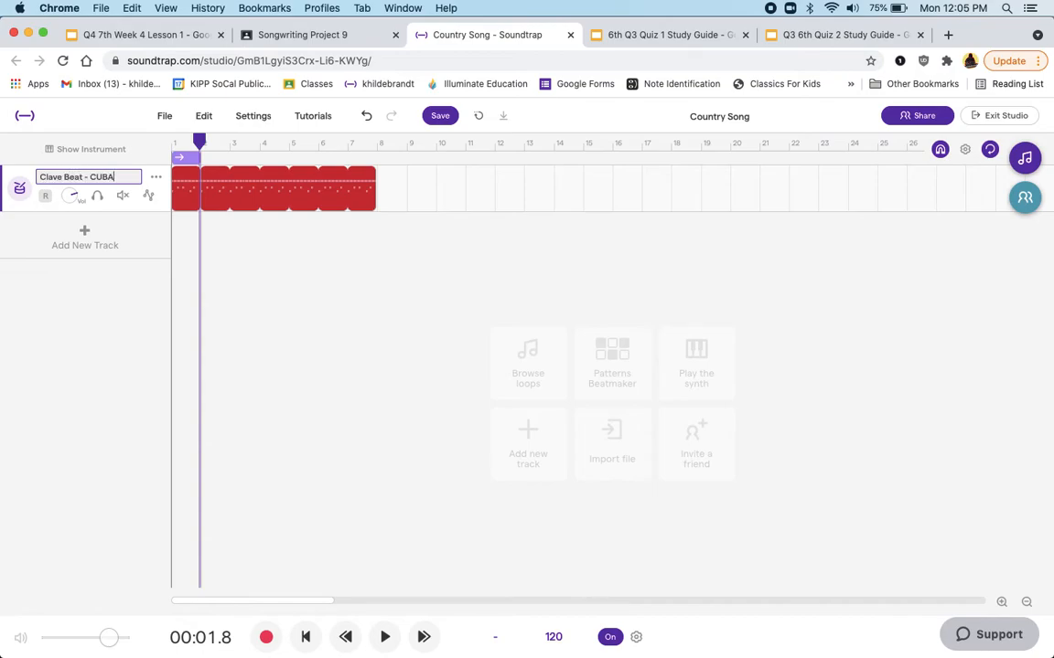
{"action": "type", "text": "Clave Beat - CUBA"}
{"action": "key", "text": "Return"}
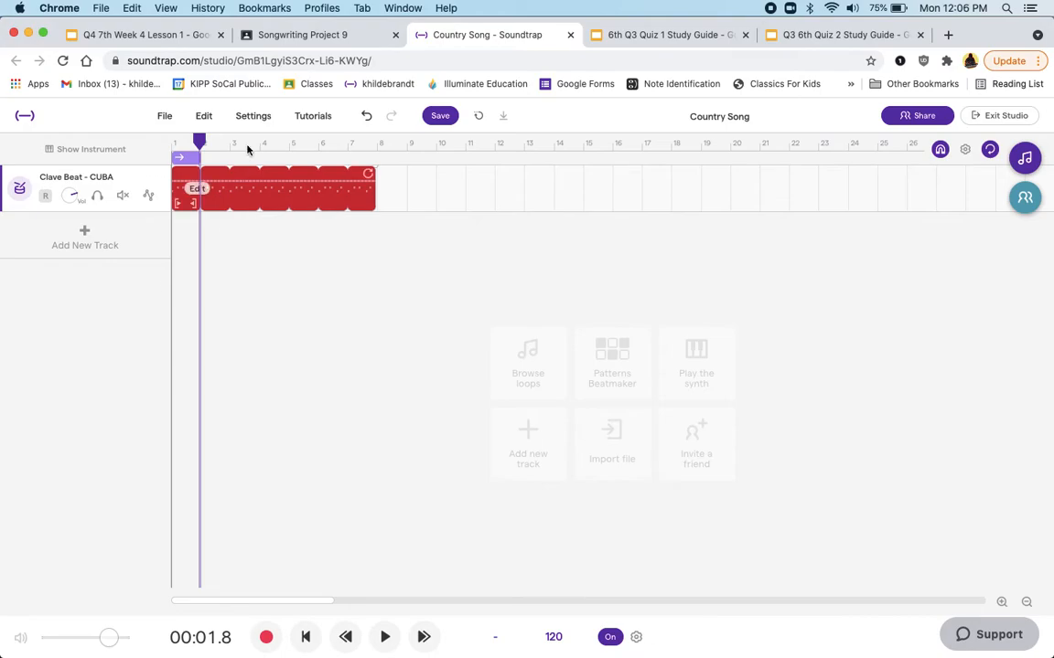
Turn looping off and extend the loop region to the start of bar 8, covering all repeats of the clave beat
{"action": "left_click_drag", "start_coordinate": [204, 147], "coordinate": [348, 144]}
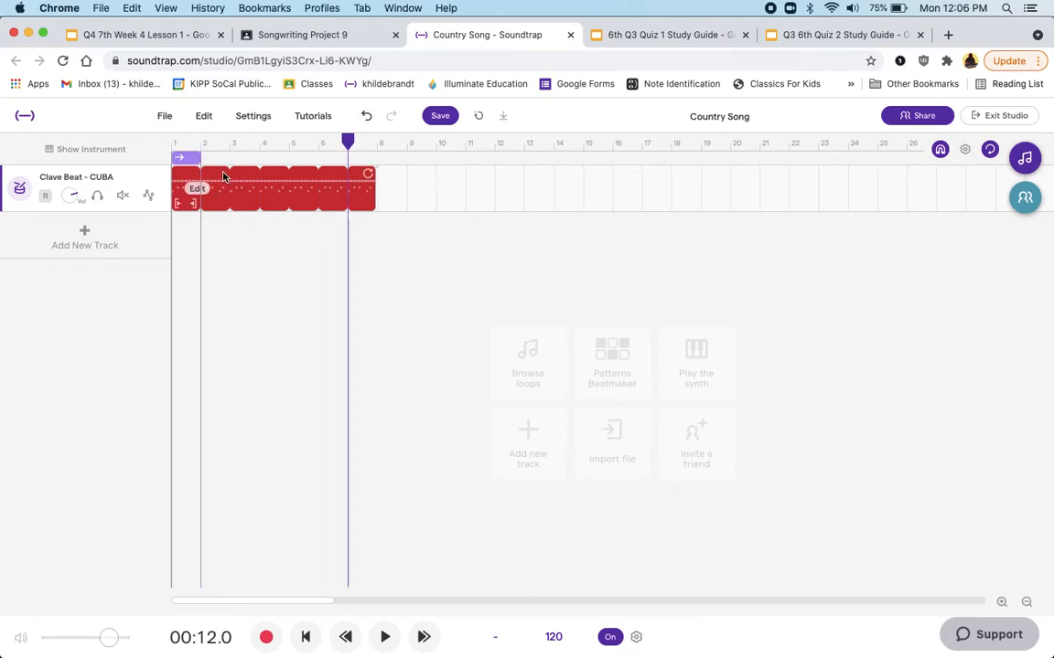
{"action": "left_click", "coordinate": [193, 160]}
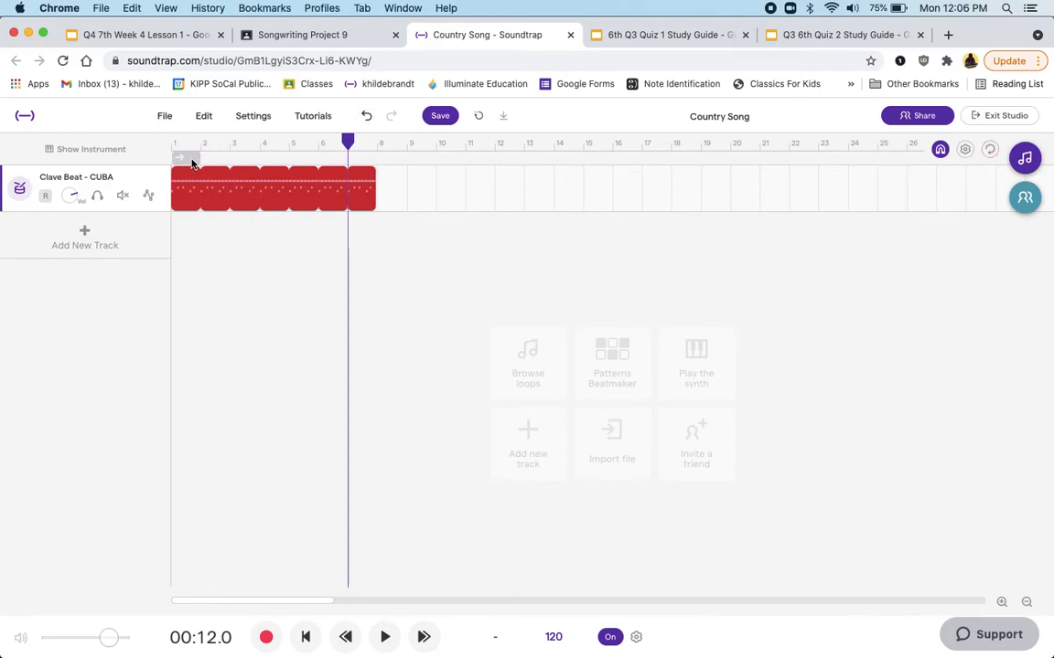
{"action": "left_click", "coordinate": [1001, 601]}
{"action": "left_click", "coordinate": [1001, 601]}
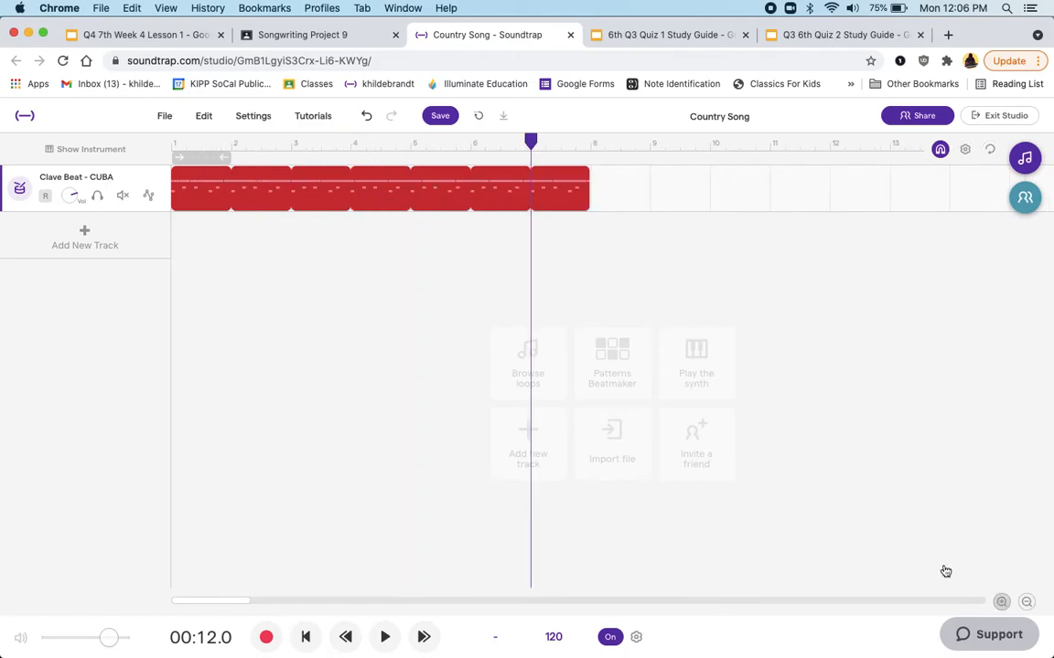
{"action": "left_click_drag", "start_coordinate": [228, 155], "coordinate": [587, 167]}
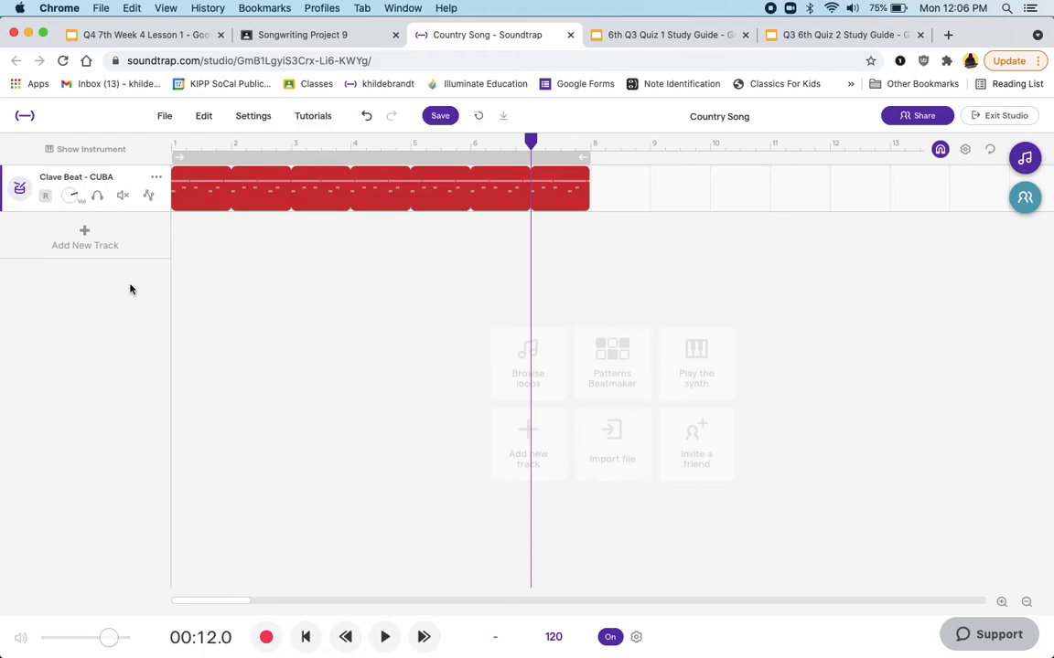
Add a second Patterns Beatmaker drum track below the clave beat
{"action": "left_click", "coordinate": [89, 236]}
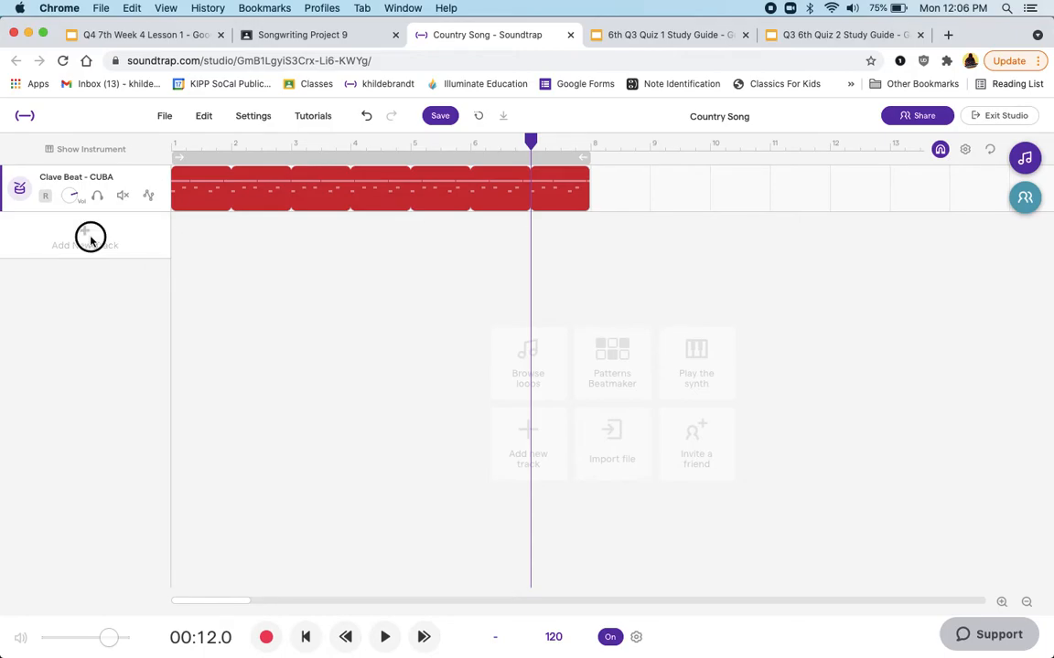
{"action": "left_click", "coordinate": [752, 304]}
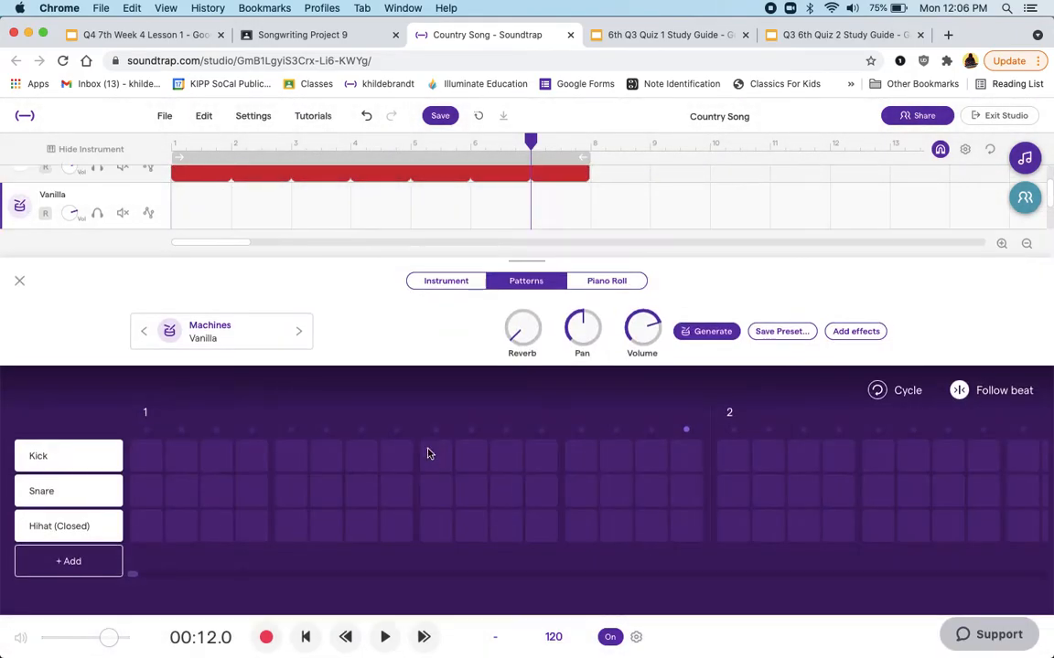
Switch to the Q3 6th Quiz 2 Study Guide slides and view the 2+4+5+5 =16 rhythm example
{"action": "left_click", "coordinate": [833, 37]}
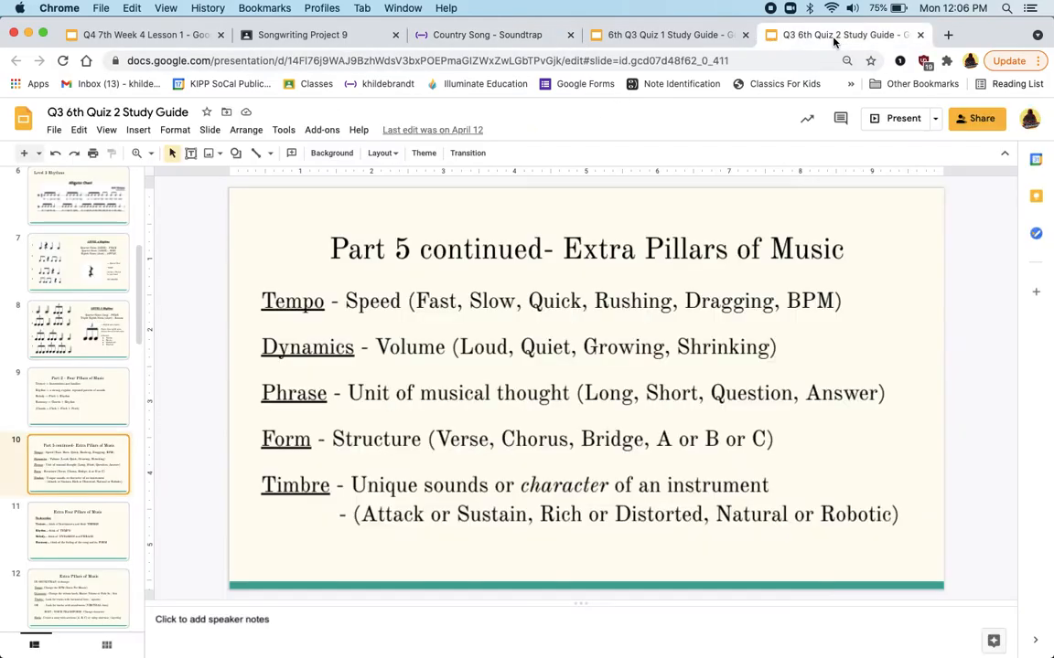
{"action": "scroll", "coordinate": [77, 475], "scroll_direction": "down", "scroll_amount": 10}
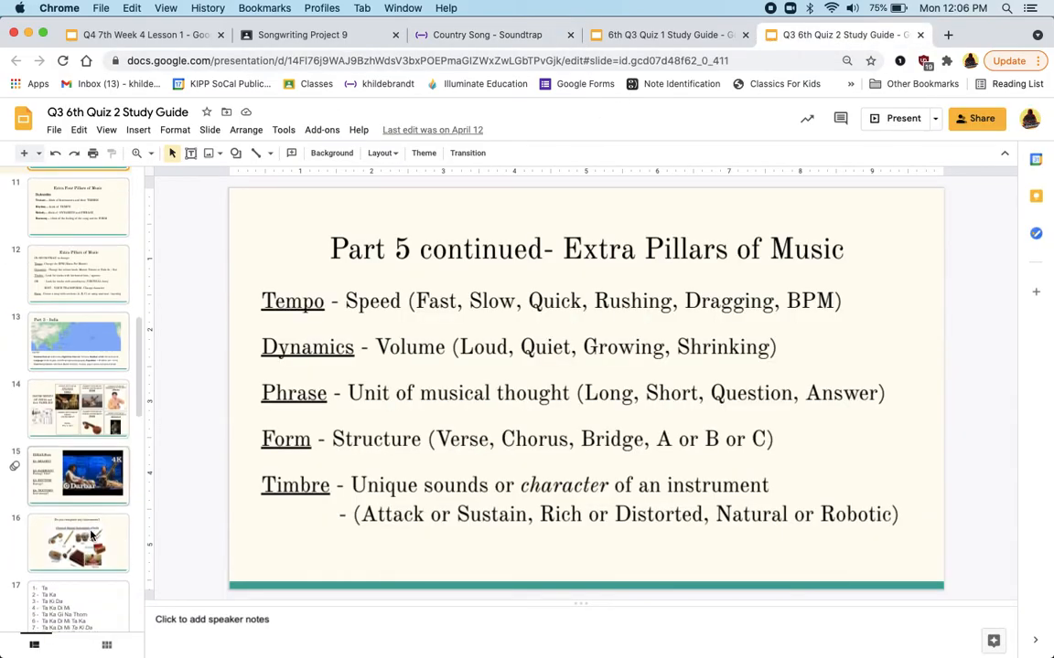
{"action": "left_click", "coordinate": [79, 546]}
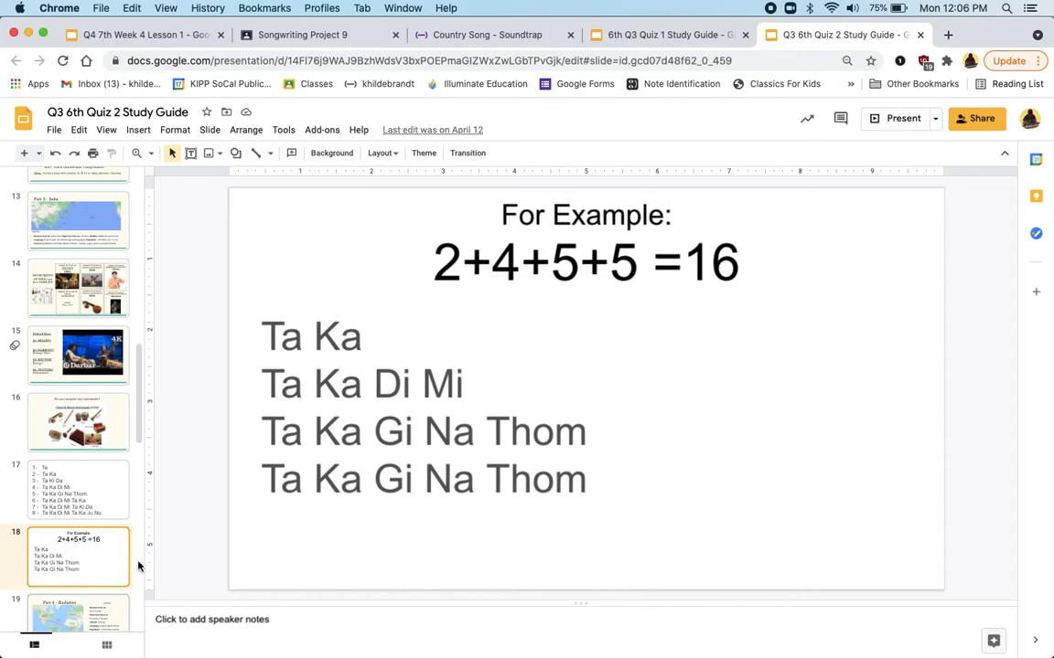
Back in Soundtrap, program bar 1 of the second drum track with kick on steps 1–2, snare on 3–6 and 12–16, and closed hi-hat on 7–11
{"action": "left_click", "coordinate": [461, 33]}
{"action": "mouse_move", "coordinate": [153, 465]}
{"action": "left_mouse_down"}
{"action": "mouse_move", "coordinate": [184, 464]}
{"action": "mouse_move", "coordinate": [277, 496]}
{"action": "mouse_move", "coordinate": [348, 496]}
{"action": "mouse_move", "coordinate": [310, 490]}
{"action": "left_mouse_up"}
{"action": "left_click", "coordinate": [360, 491]}
{"action": "left_click_drag", "start_coordinate": [359, 524], "coordinate": [549, 519]}
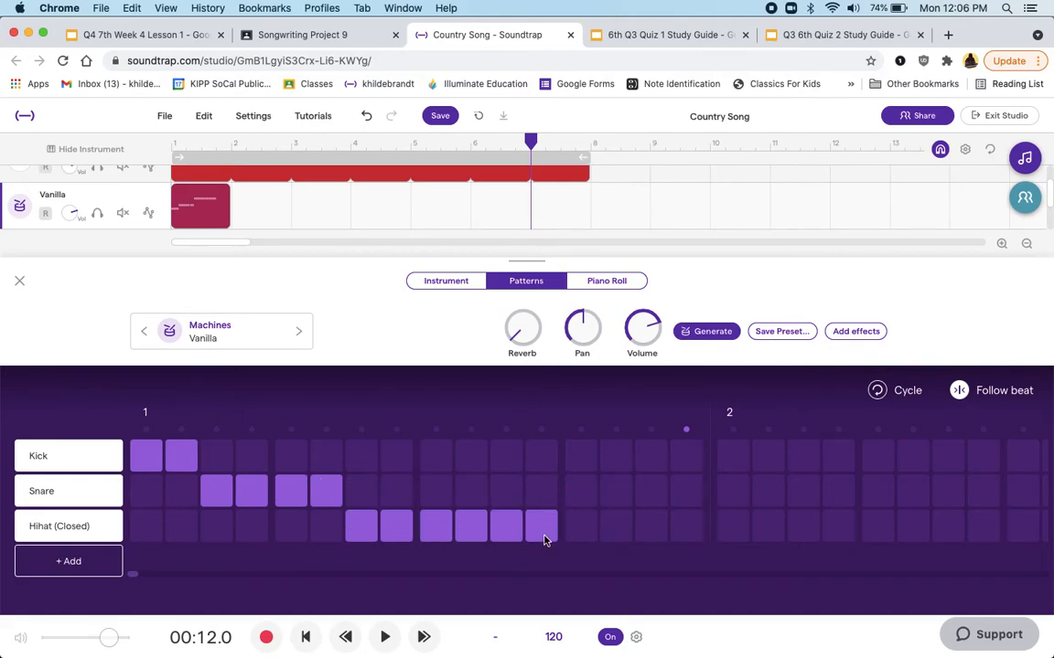
{"action": "left_click", "coordinate": [544, 540]}
{"action": "mouse_move", "coordinate": [544, 459]}
{"action": "left_mouse_down"}
{"action": "mouse_move", "coordinate": [722, 461]}
{"action": "mouse_move", "coordinate": [554, 455]}
{"action": "left_mouse_up"}
{"action": "left_click", "coordinate": [728, 455]}
{"action": "left_click_drag", "start_coordinate": [695, 457], "coordinate": [549, 443]}
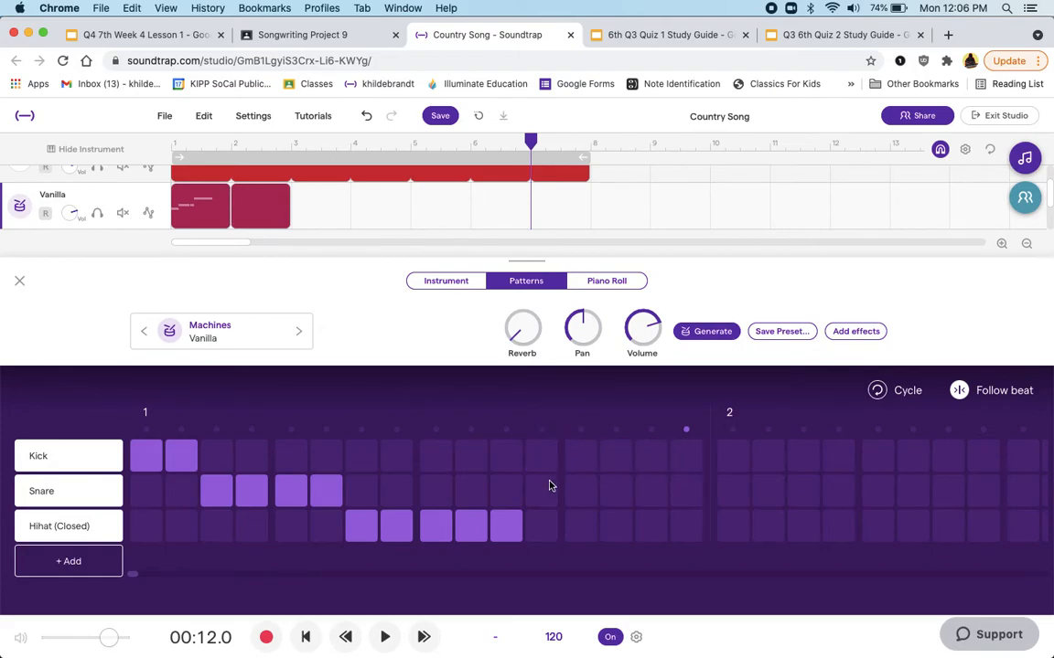
{"action": "left_click_drag", "start_coordinate": [548, 485], "coordinate": [681, 497]}
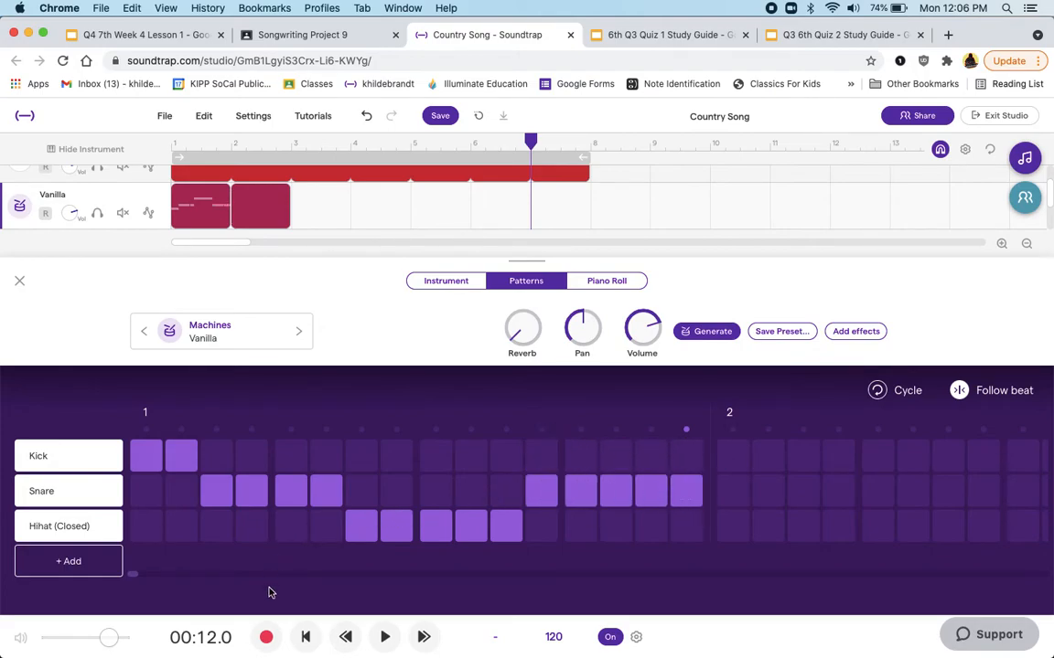
Delete the empty bar 2 region from the second drum track and loop its bar 1 pattern to the start of bar 8
{"action": "left_click", "coordinate": [17, 284]}
{"action": "left_click", "coordinate": [254, 233]}
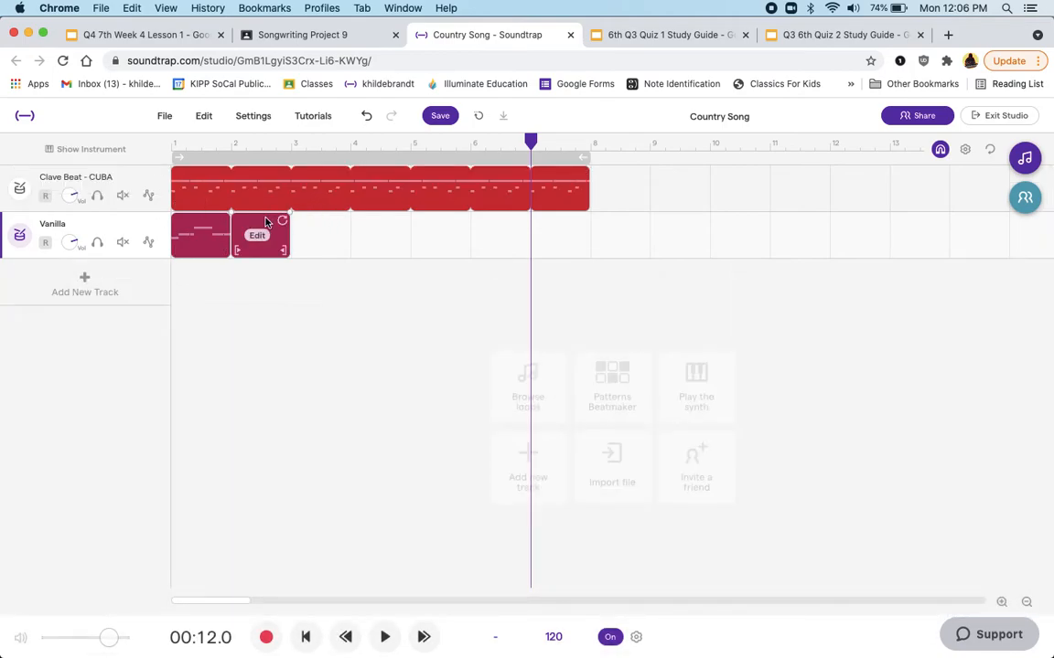
{"action": "key", "text": "Delete"}
{"action": "mouse_move", "coordinate": [225, 253]}
{"action": "left_click_drag", "start_coordinate": [222, 227], "coordinate": [587, 222]}
Mute the Clave Beat - CUBA track and play the second drum track alone from the start of the song
{"action": "left_click", "coordinate": [122, 195]}
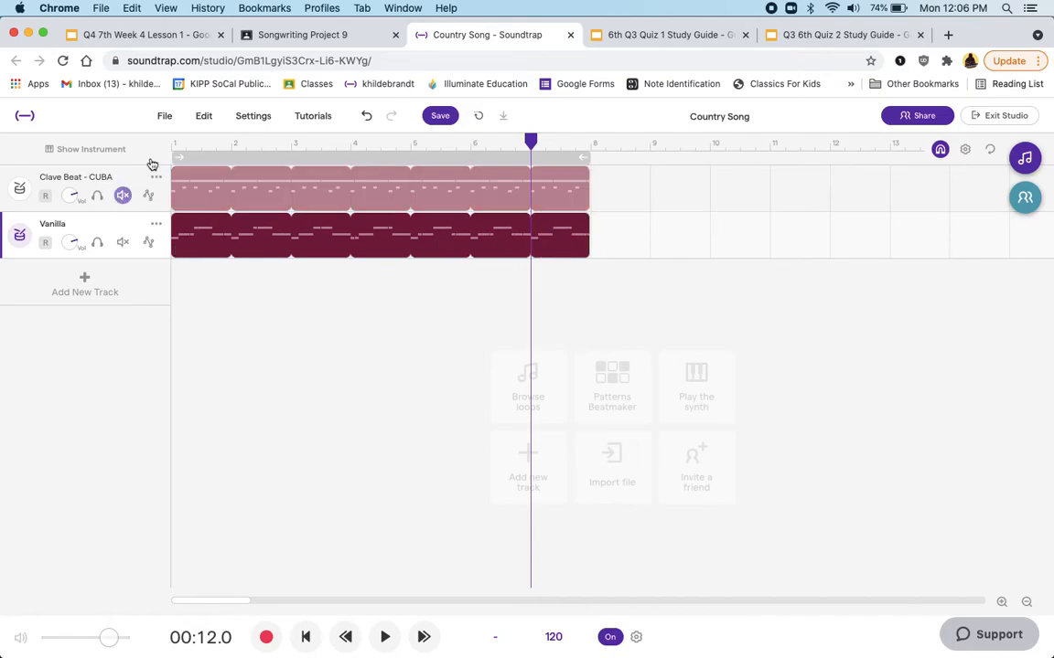
{"action": "left_click", "coordinate": [173, 142]}
{"action": "key", "text": "space"}
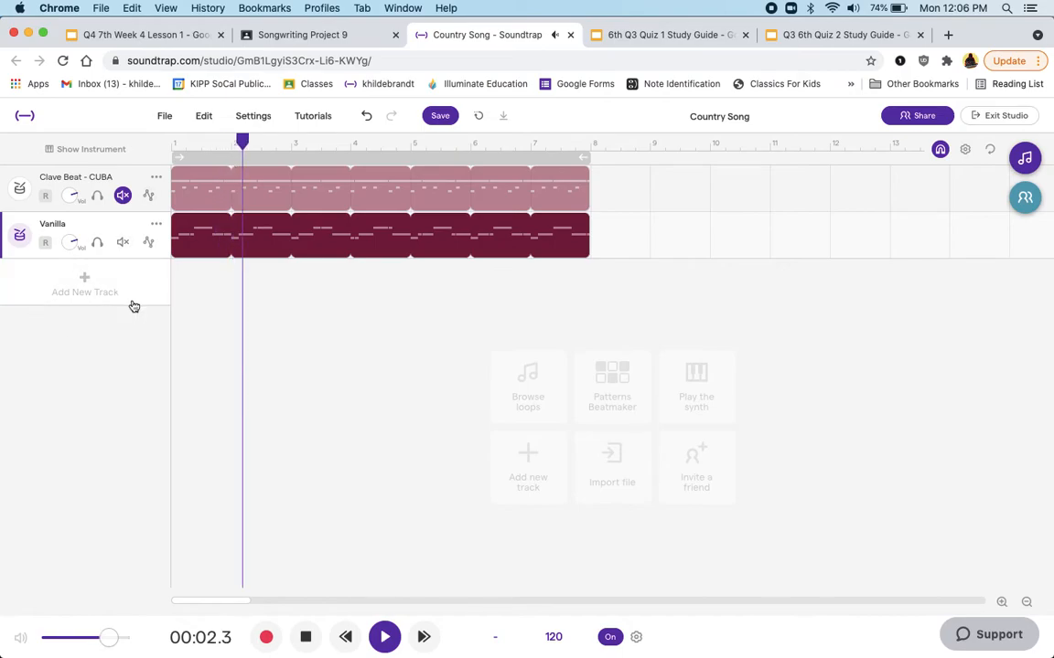
{"action": "key", "text": "space"}
Rename the second drum track Indian Drum Beat, then unmute the clave track and return the playhead to the start
{"action": "left_click", "coordinate": [56, 225]}
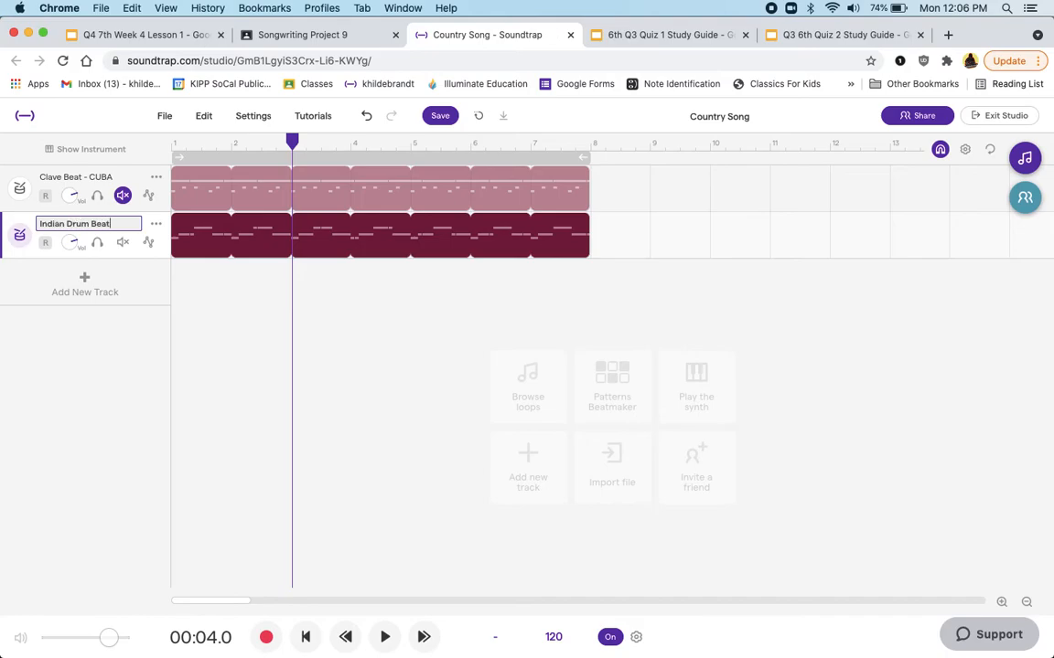
{"action": "left_click", "coordinate": [36, 419]}
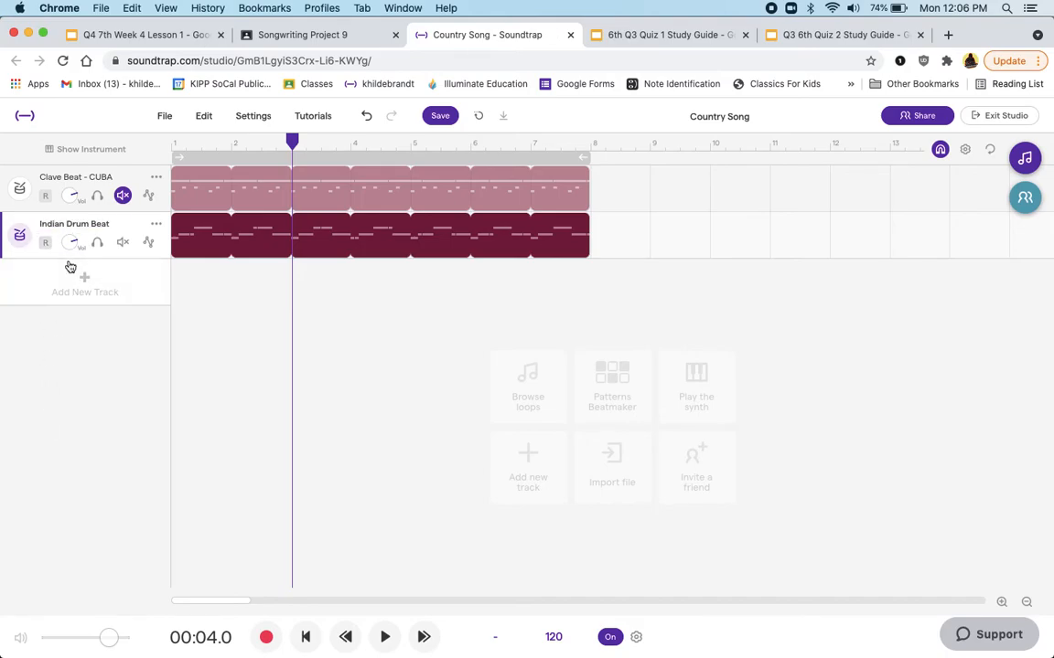
{"action": "left_click", "coordinate": [123, 196]}
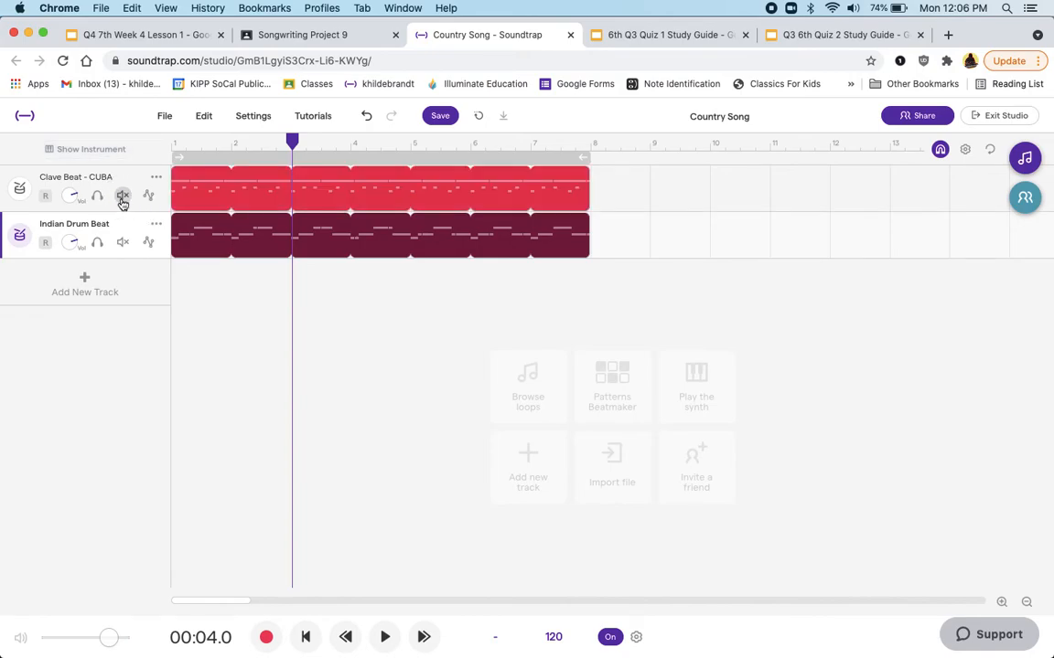
{"action": "left_click", "coordinate": [176, 147]}
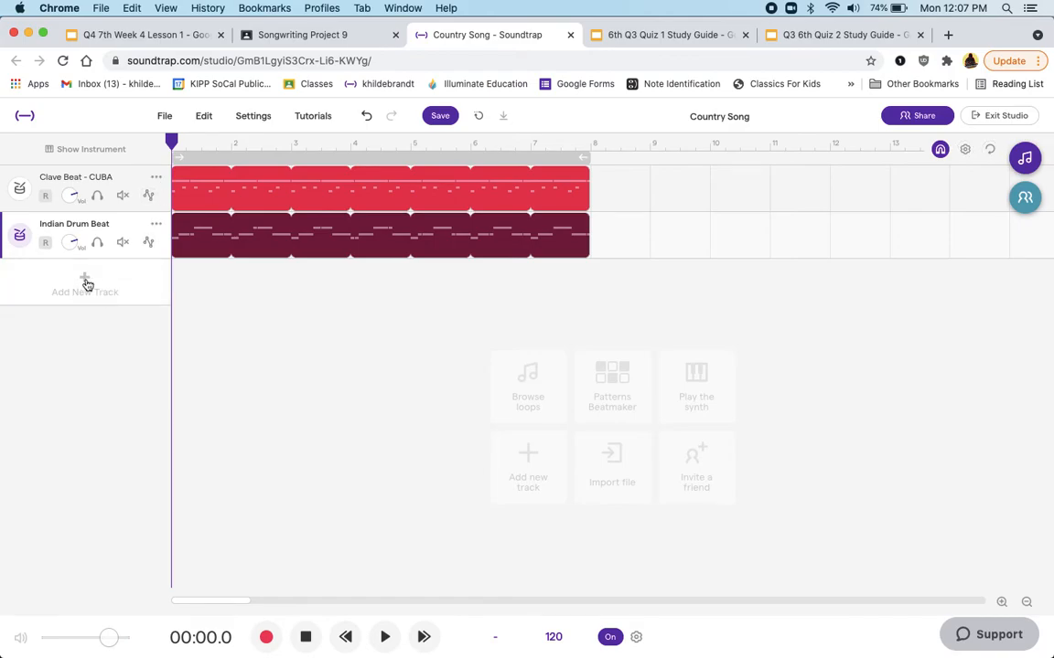
Search the loop library for bongos and preview the Percussion - Lively Bongos 1 loop
{"action": "left_click", "coordinate": [1024, 160]}
{"action": "double_click", "coordinate": [880, 188]}
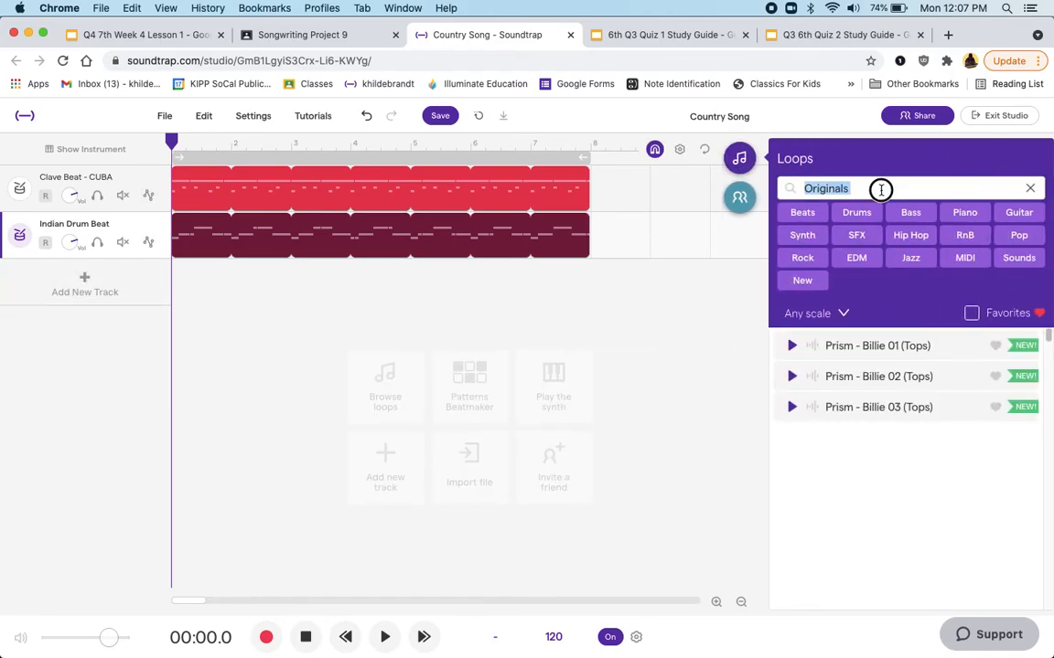
{"action": "type", "text": "bongos"}
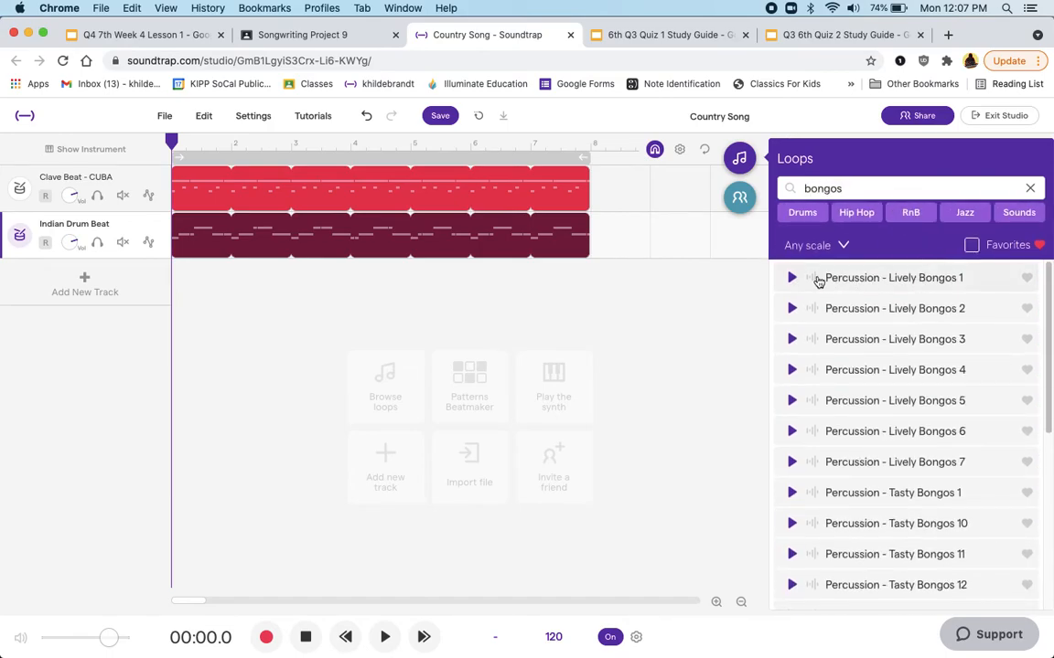
{"action": "left_click", "coordinate": [792, 278]}
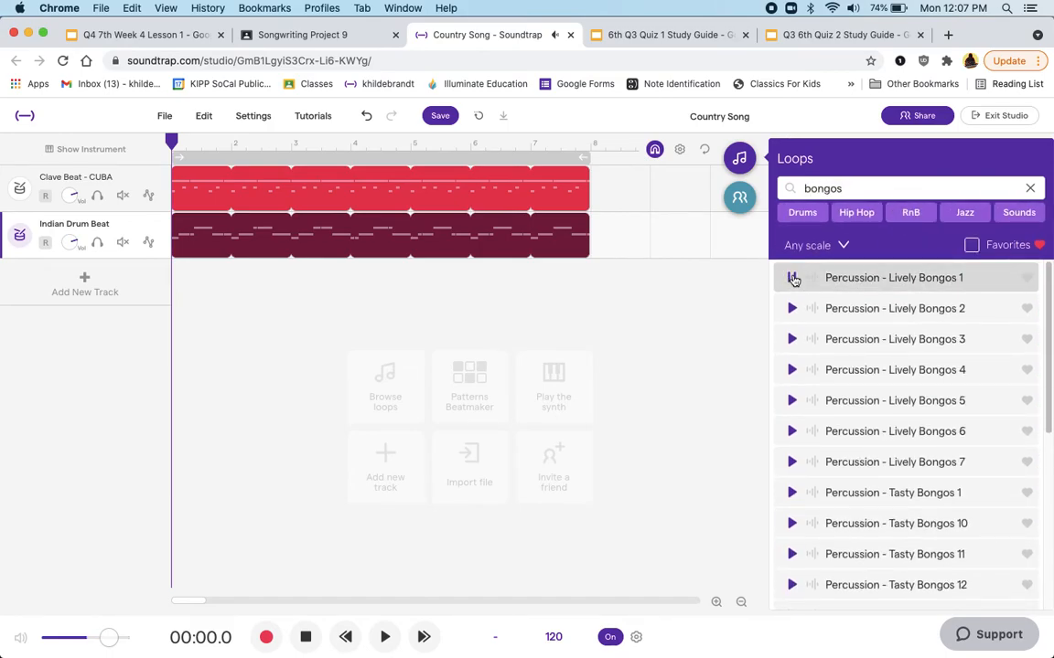
Search the loop library for piano and violin loops
{"action": "double_click", "coordinate": [821, 188]}
{"action": "type", "text": "piano"}
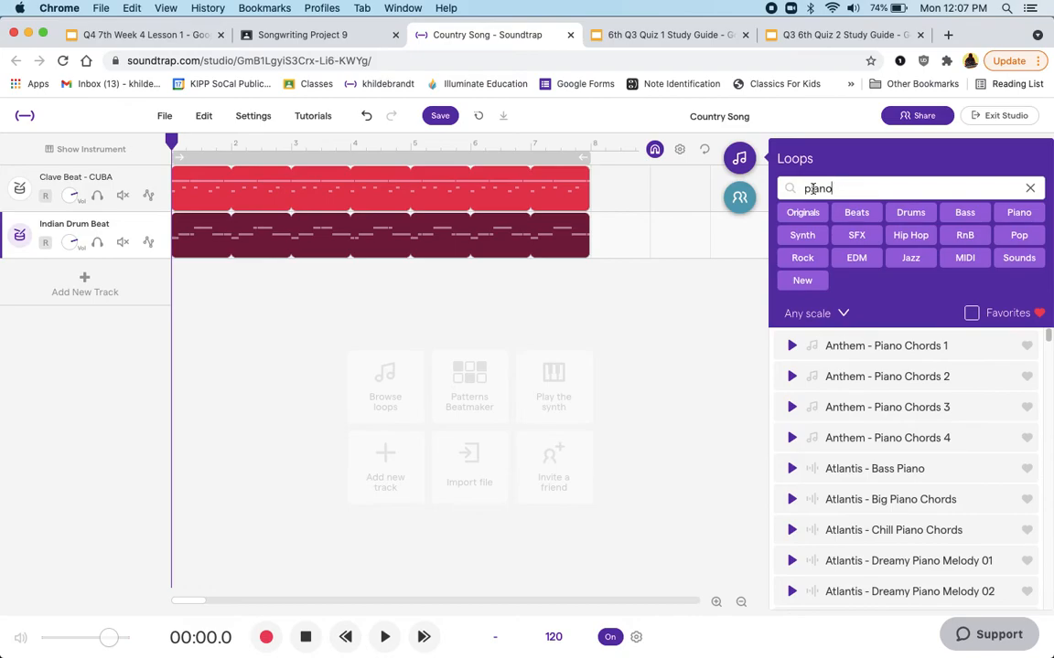
{"action": "double_click", "coordinate": [814, 189]}
{"action": "type", "text": "violin"}
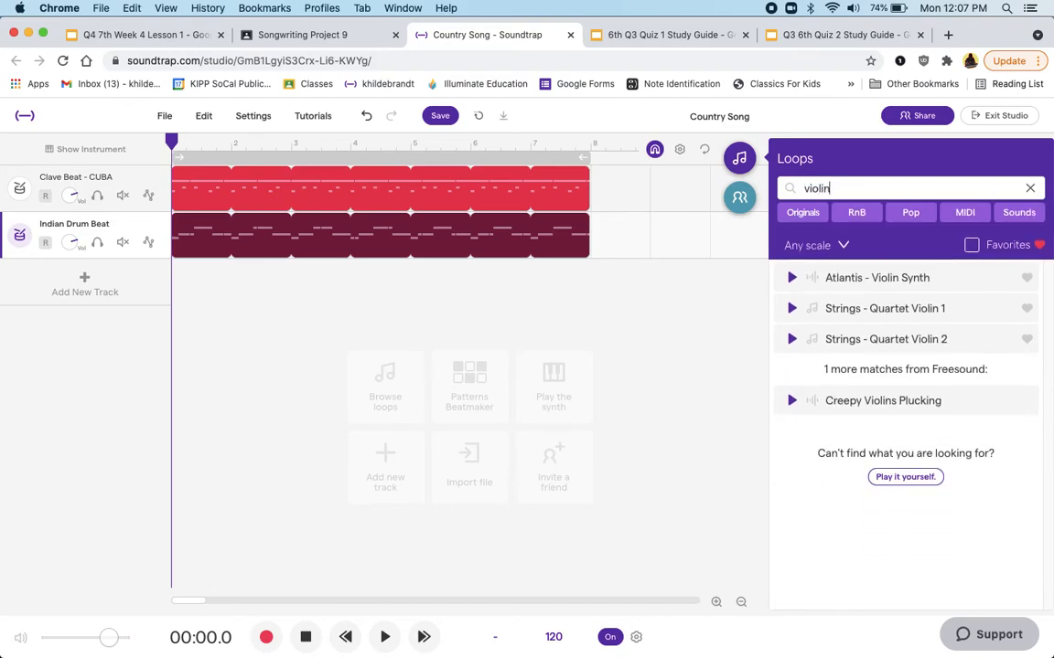
Search the loop library for strings and preview the Atlantis - Cloud Pad Strings loop
{"action": "double_click", "coordinate": [820, 190]}
{"action": "type", "text": "strings"}
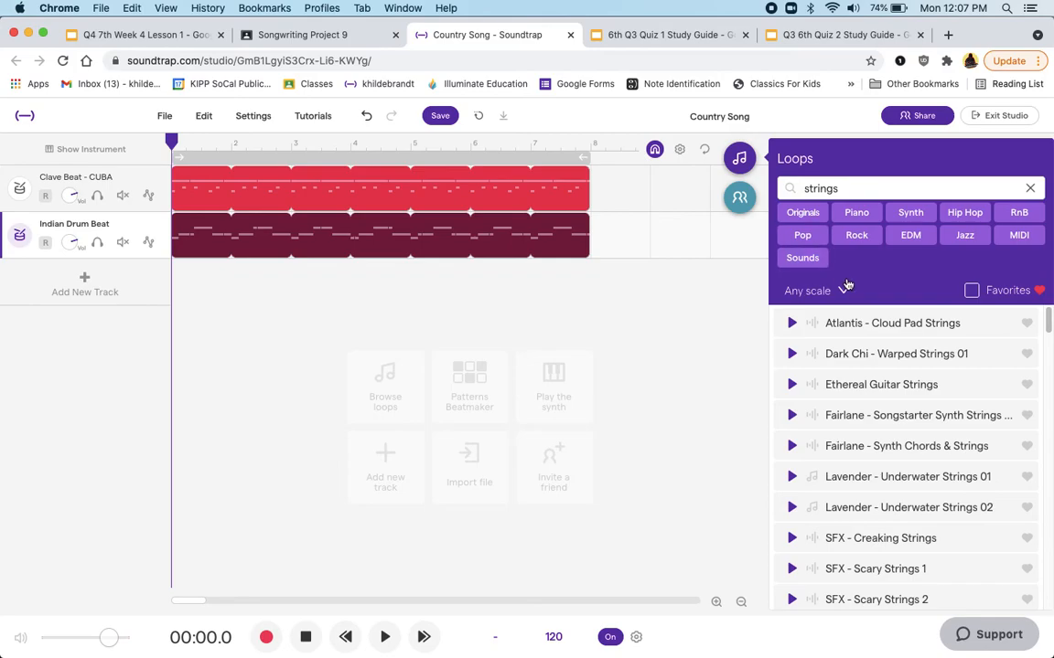
{"action": "left_click", "coordinate": [791, 325]}
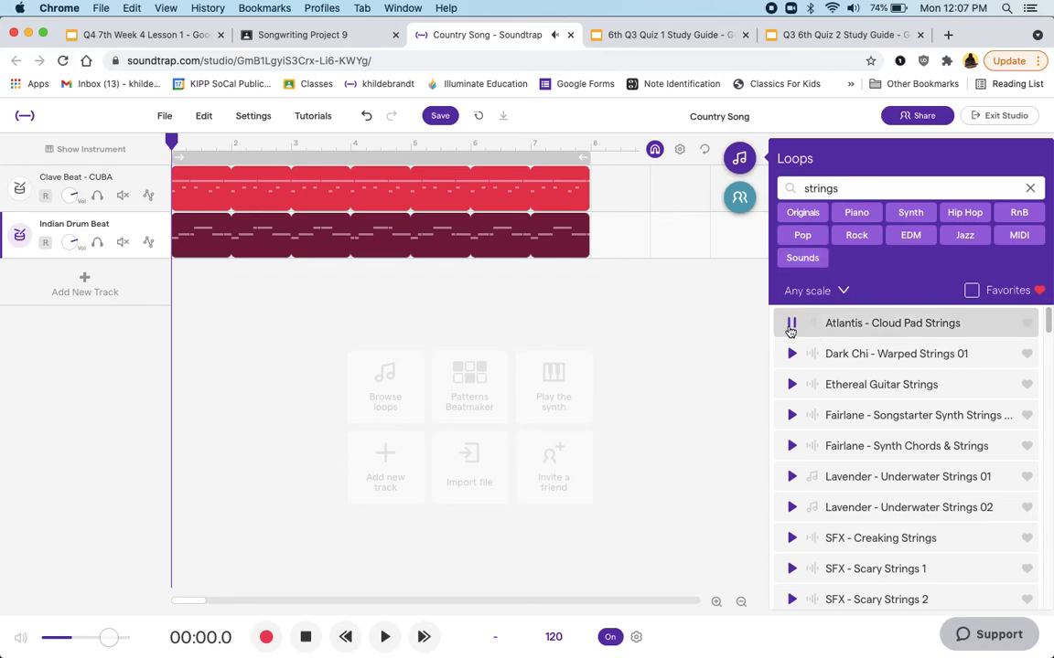
{"action": "left_click", "coordinate": [790, 326]}
Glance at the 6th Q3 Quiz 1 Study Guide slides, then return to Soundtrap and save the Country Song project
{"action": "left_click", "coordinate": [631, 34]}
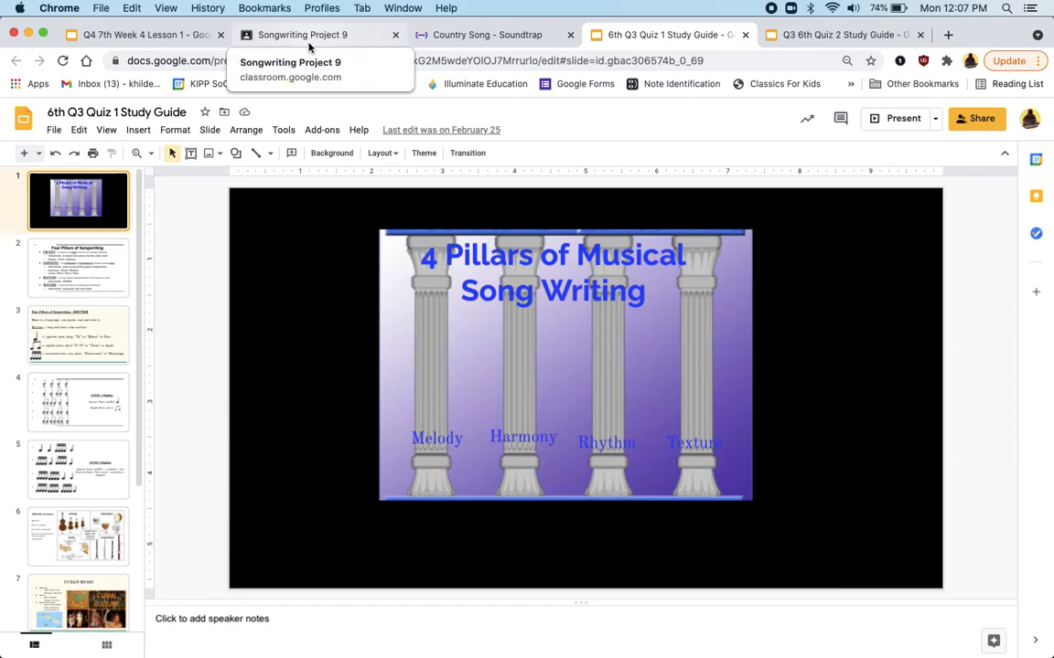
{"action": "left_click", "coordinate": [452, 40]}
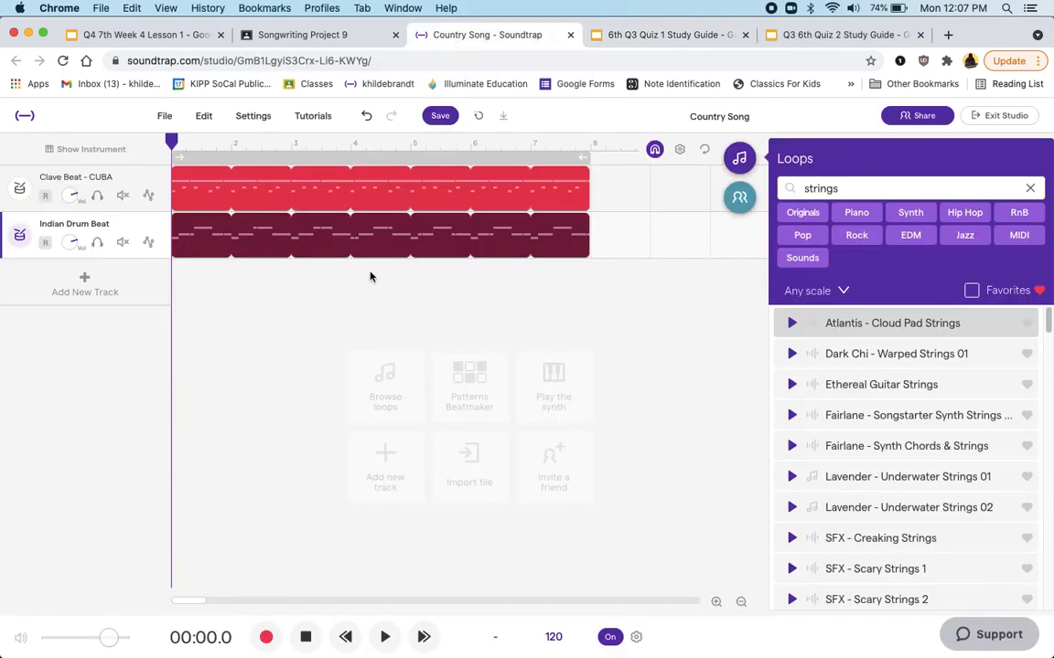
{"action": "left_click", "coordinate": [439, 115]}
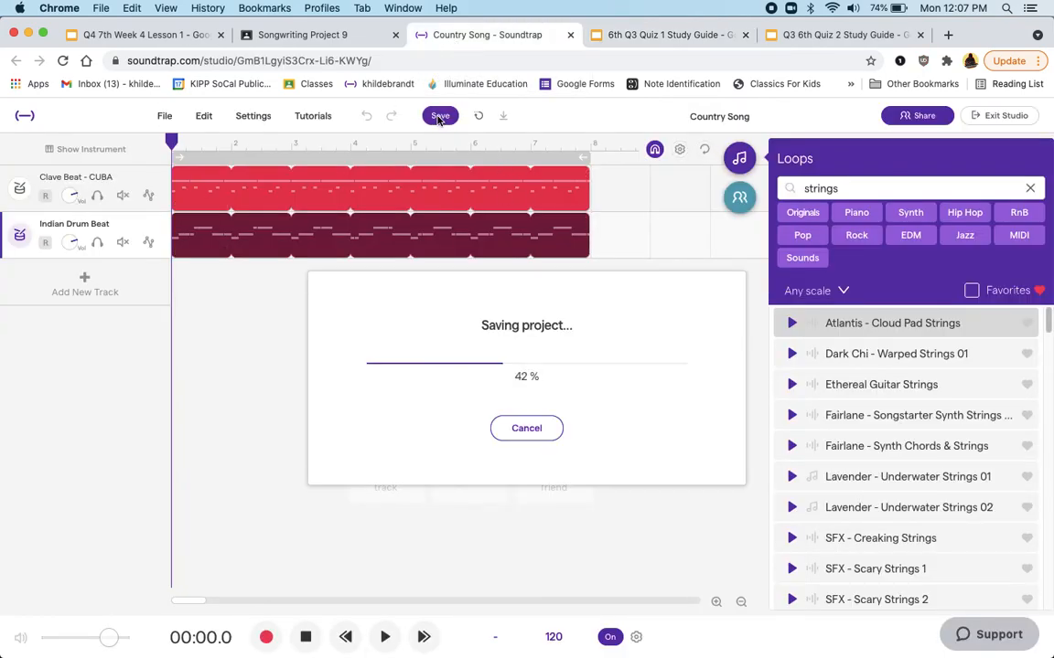
Review the Songwriting Project 9 assignment and The Goal slide in Q4 7th Week 4 Lesson 1, then return to Soundtrap
{"action": "left_click", "coordinate": [302, 34]}
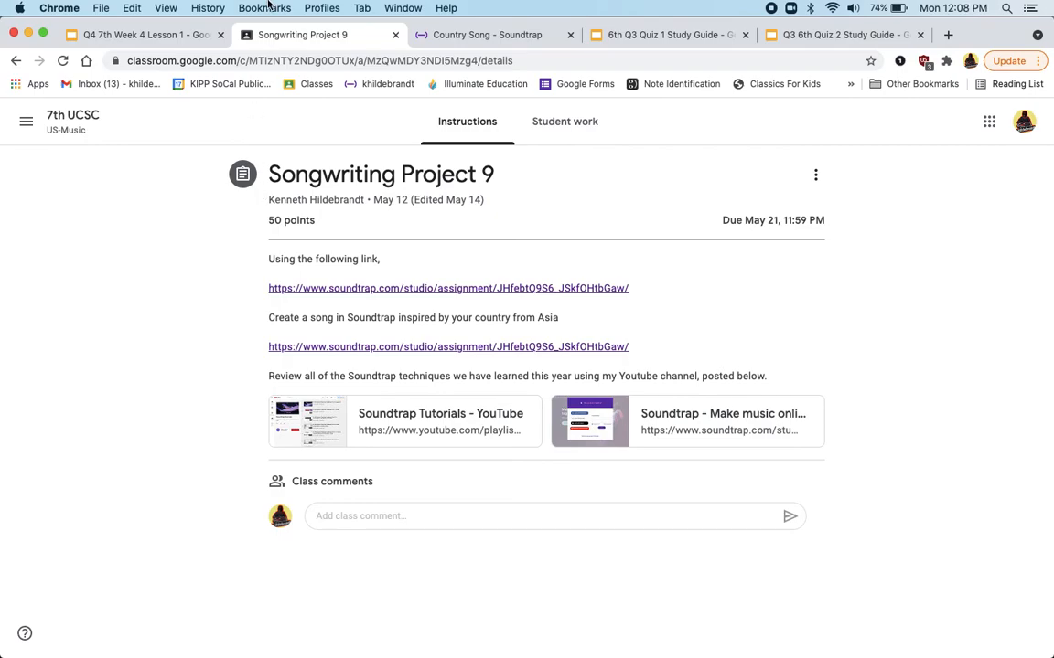
{"action": "left_click", "coordinate": [161, 37]}
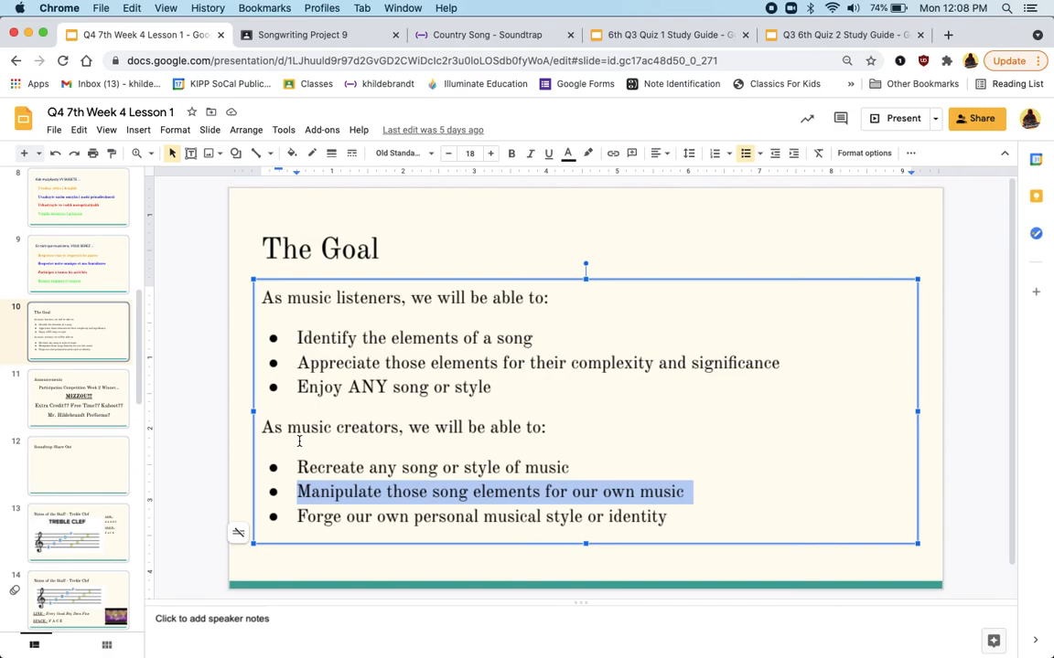
{"action": "left_click", "coordinate": [524, 36]}
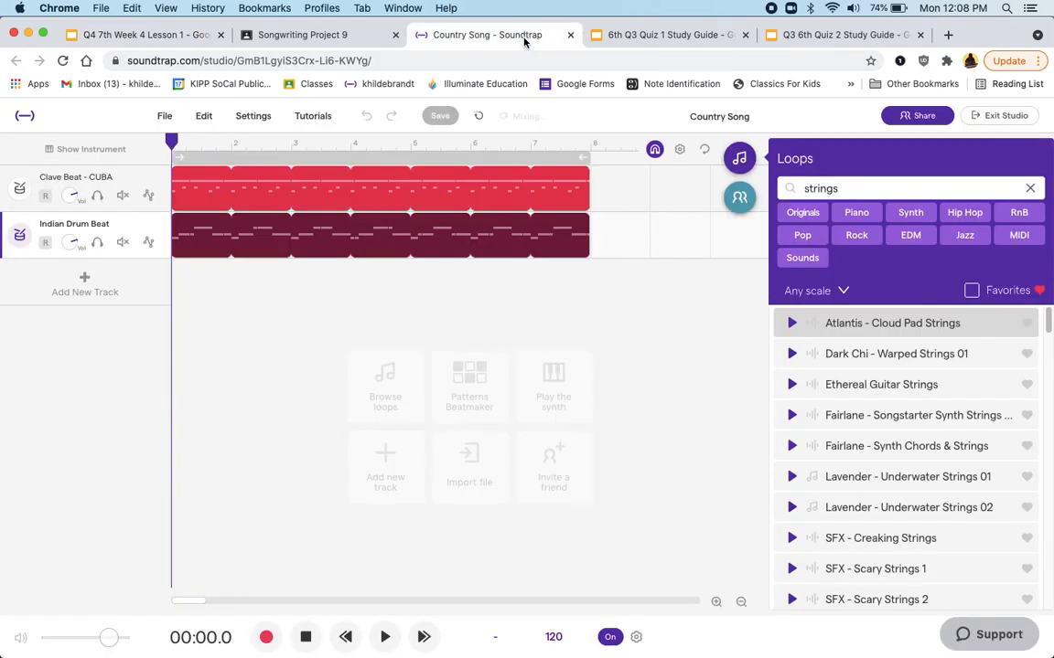